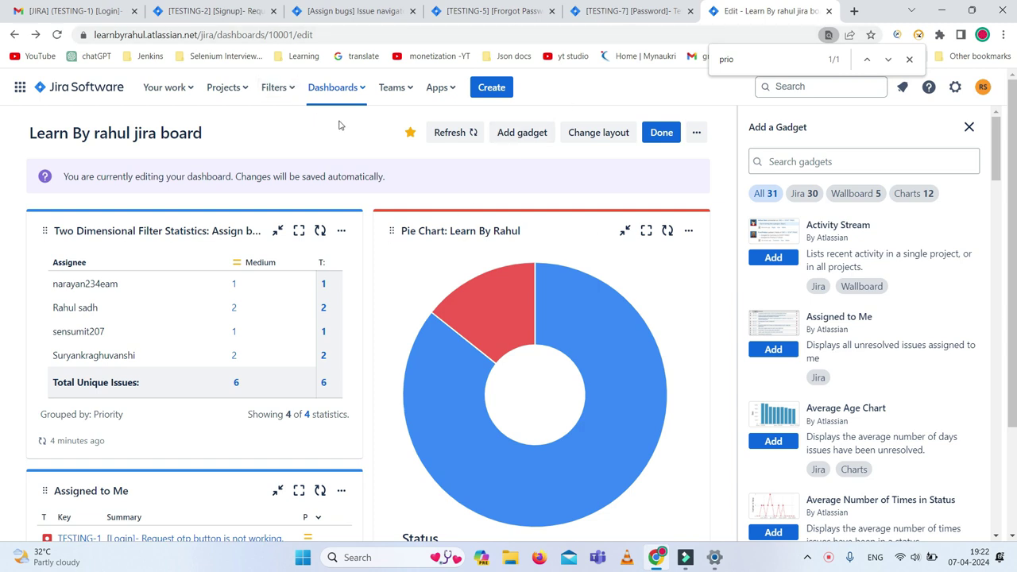
View the list of all dashboards and open the Learn By rahul jira board to look over its gadgets.
left_click(909, 59)
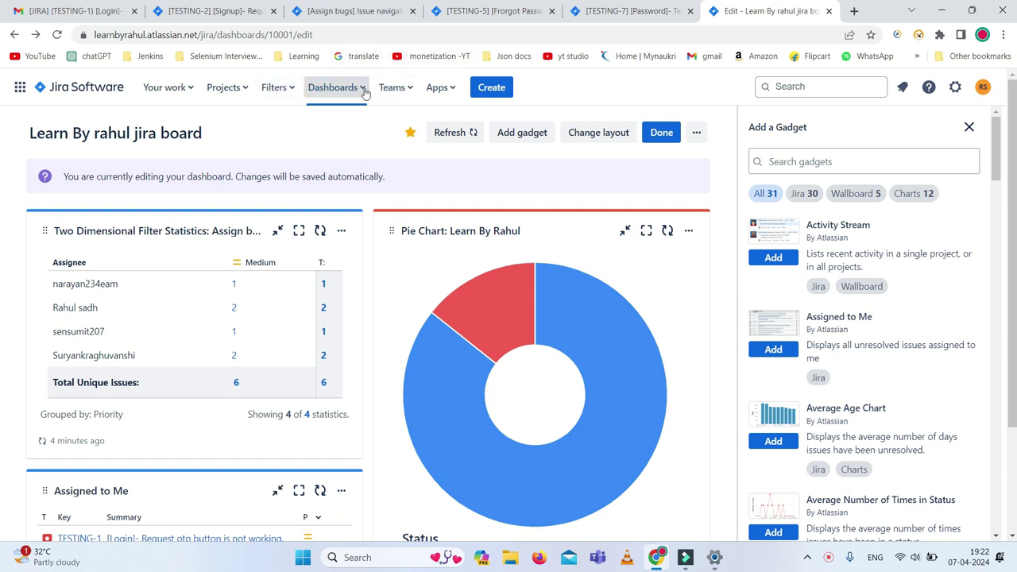
left_click(359, 93)
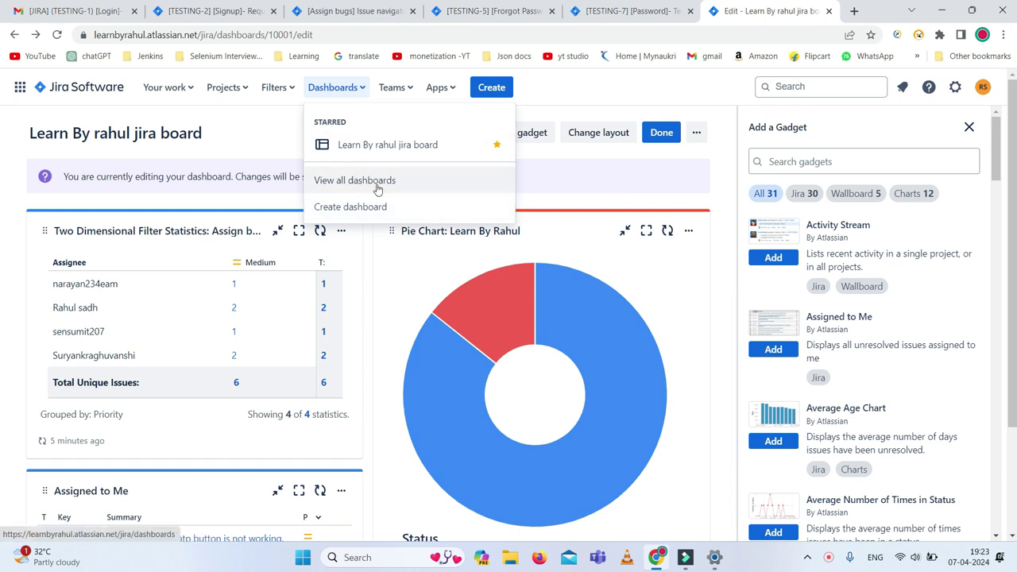
left_click(415, 190)
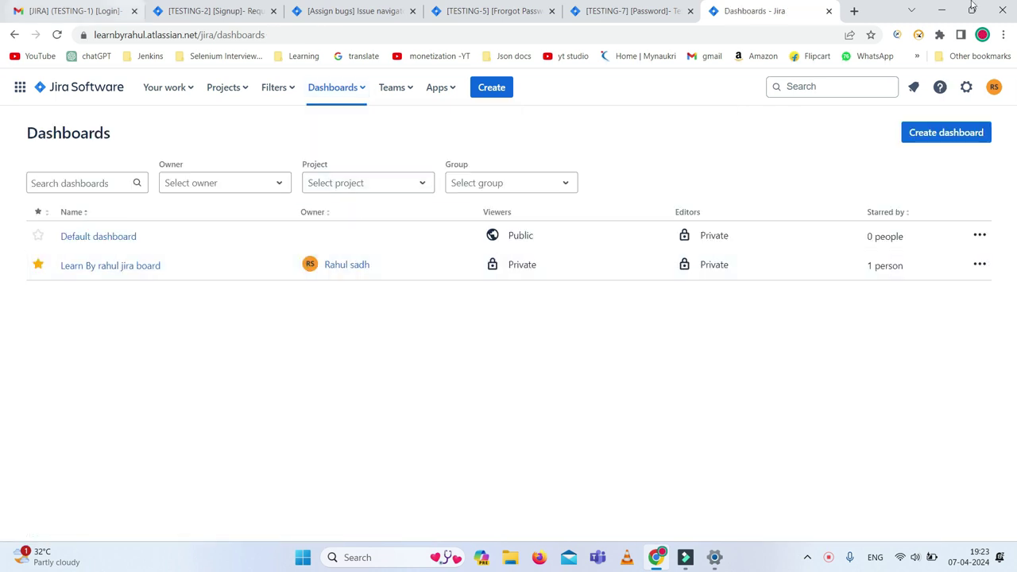
left_click(111, 267)
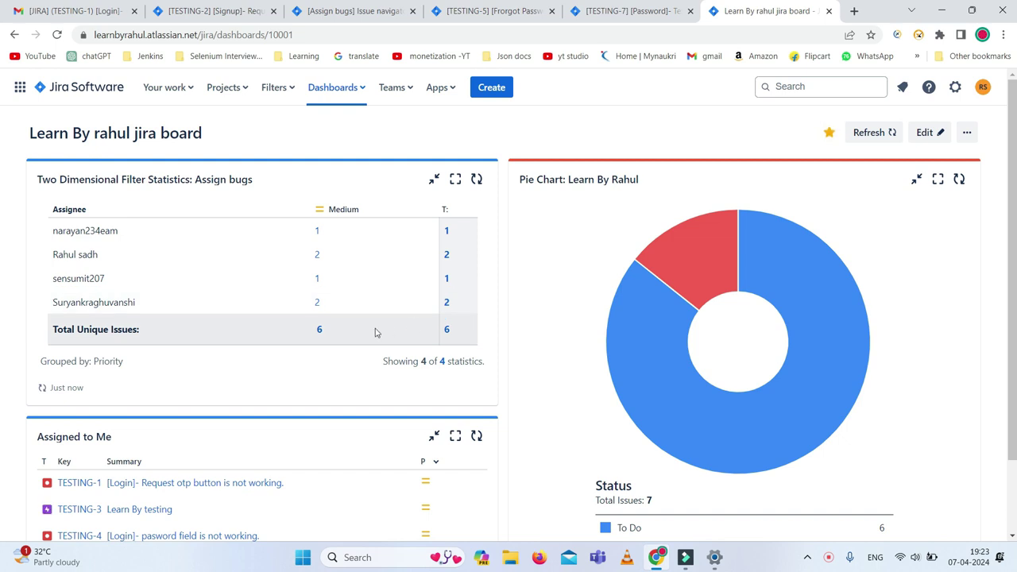
scroll(374, 333, "down", 1)
scroll(374, 331, "up", 1)
Start a new dashboard and name it "Demo Learnbyrahul Dashboard".
left_click(351, 89)
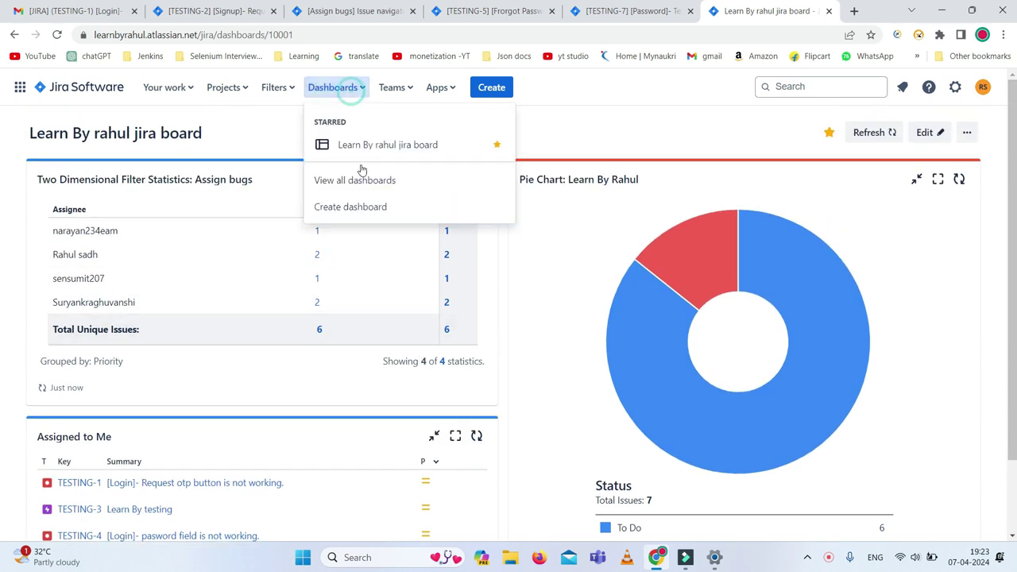
left_click(365, 209)
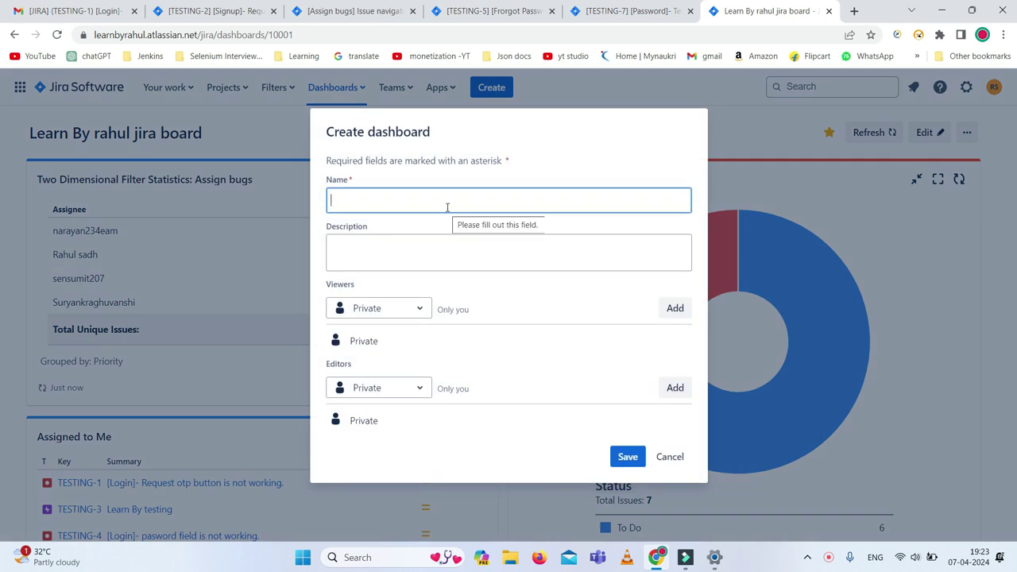
left_click(448, 207)
type("Test")
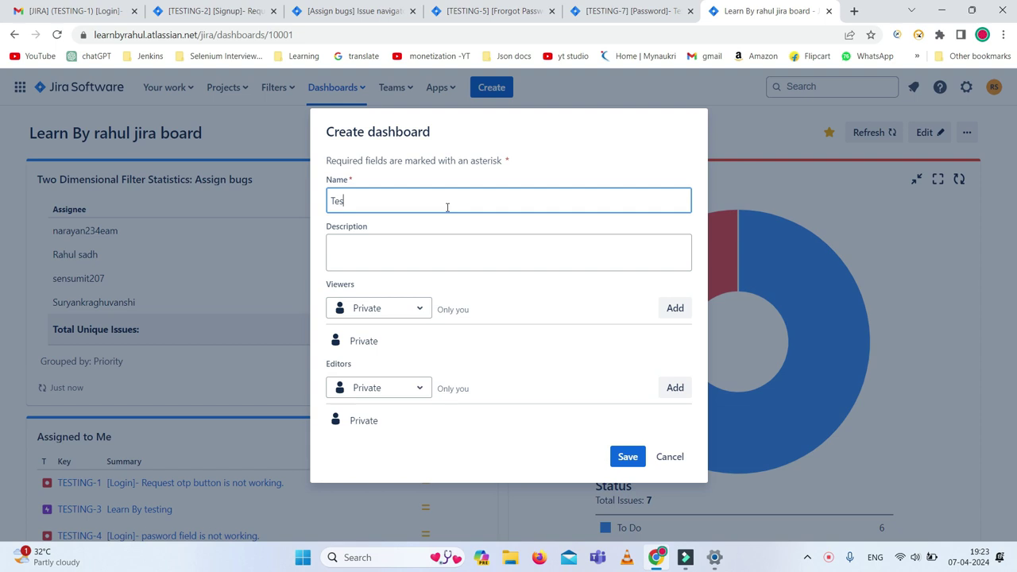
key("BackSpace")
key("BackSpace")
key("BackSpace")
type("Demo Learnbyrahul Dash")
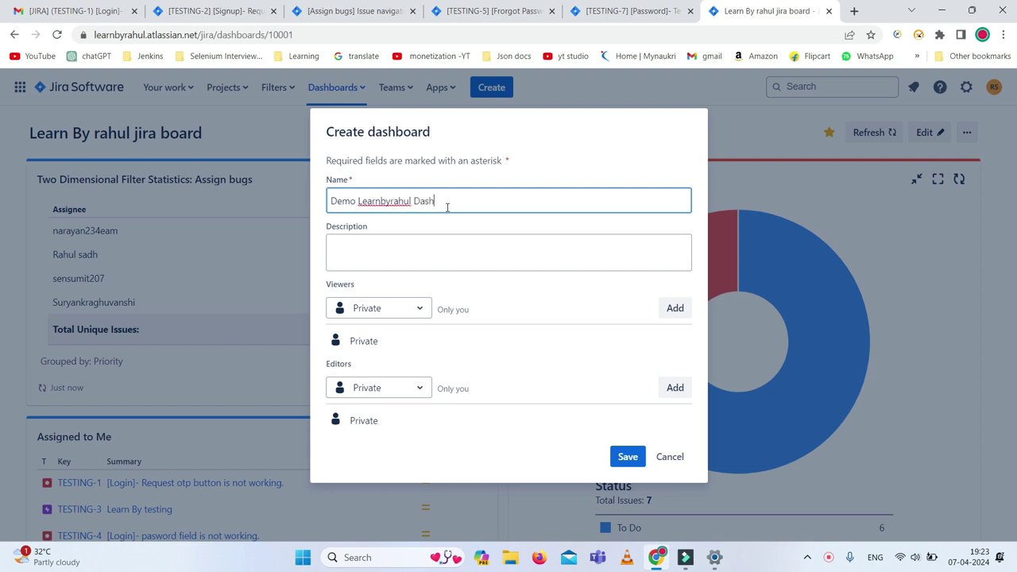
type("board")
Enter "this dashboard is related to filter bugs" as the new dashboard's description.
left_click(440, 258)
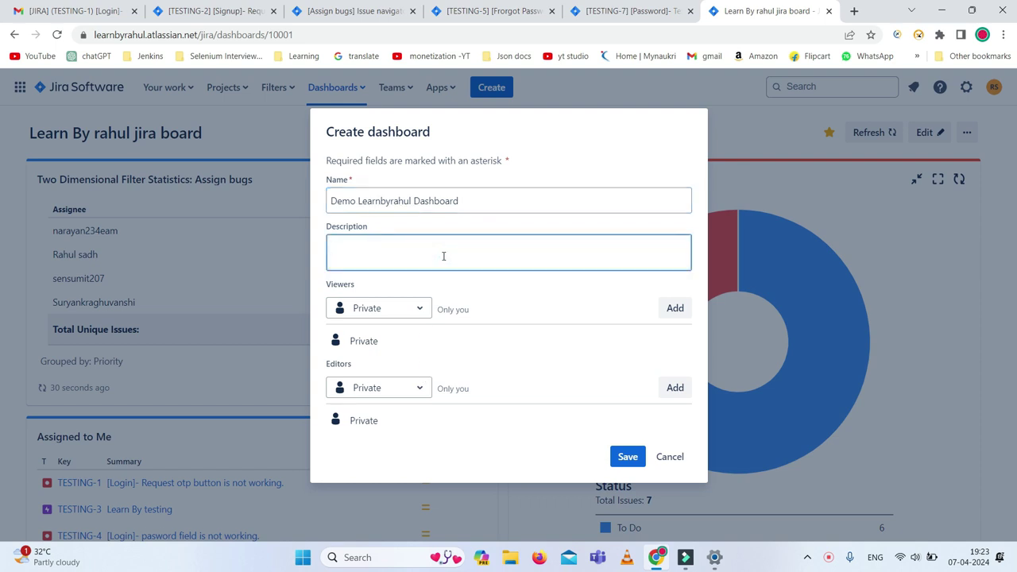
type("this dashboard")
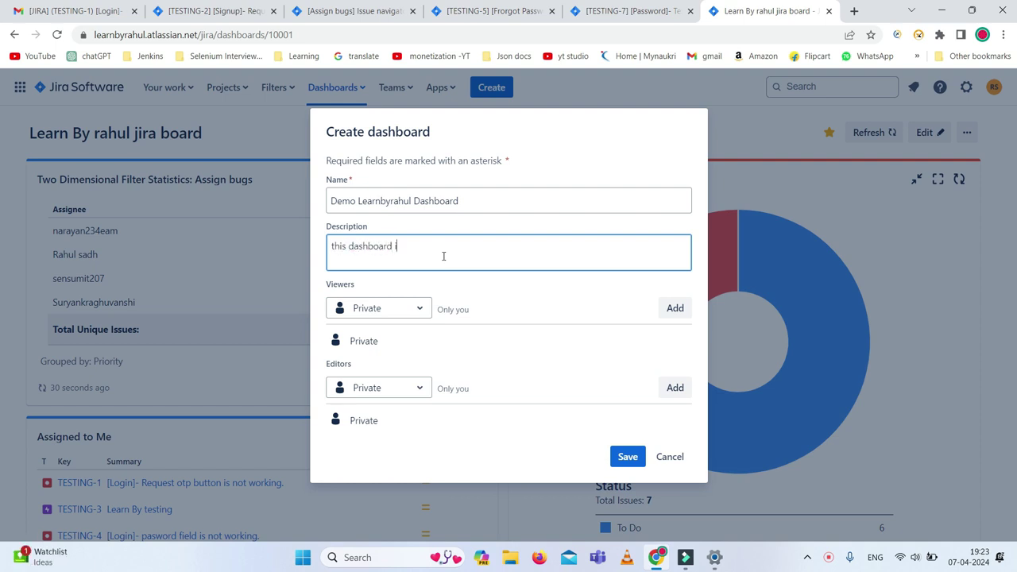
type(" is related to fi")
type("le")
type("ter bugs")
Add the group jira-software-users-learnbyrahul as viewers of the new dashboard.
left_click(414, 310)
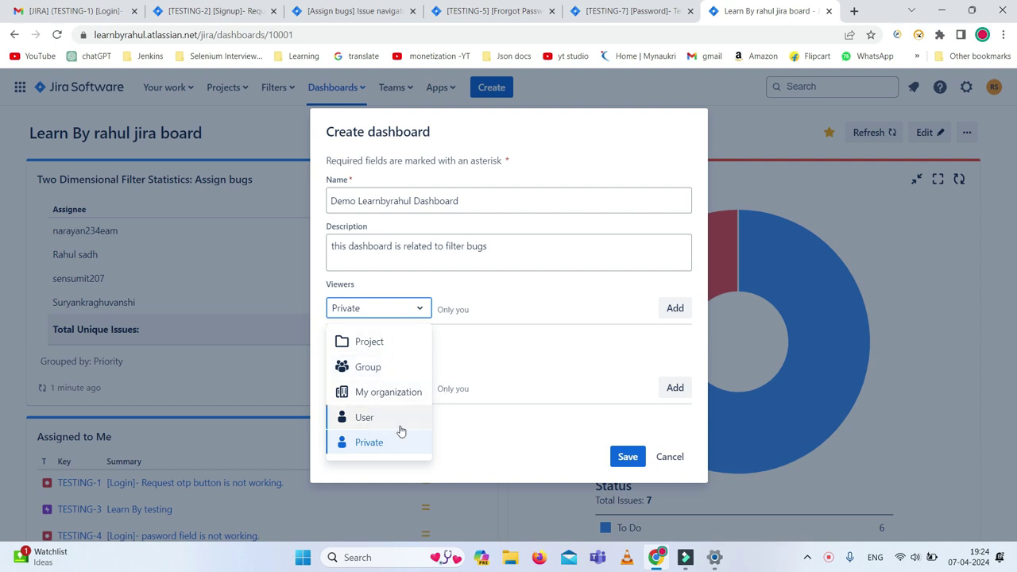
left_click(382, 368)
left_click(504, 313)
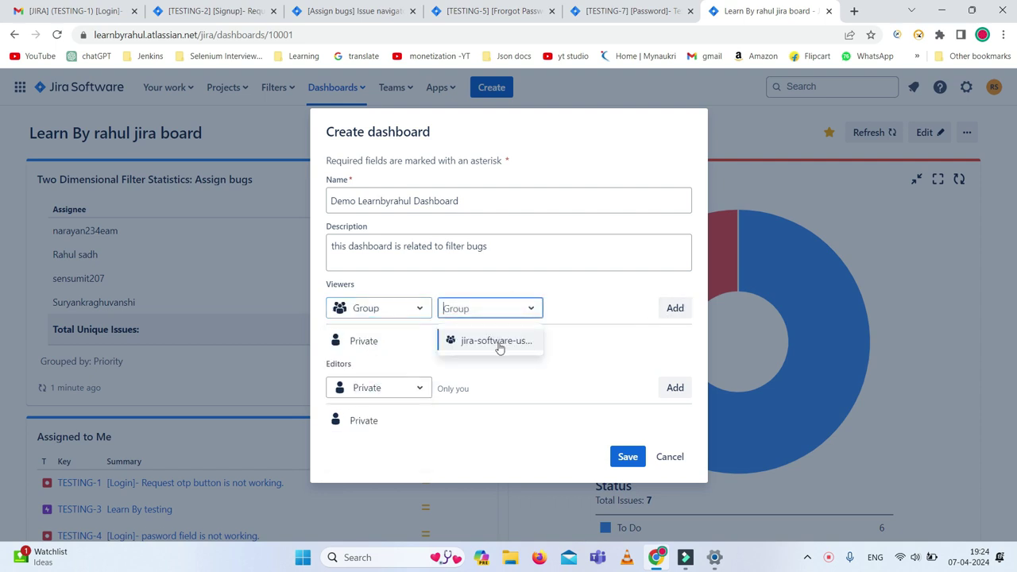
left_click(475, 342)
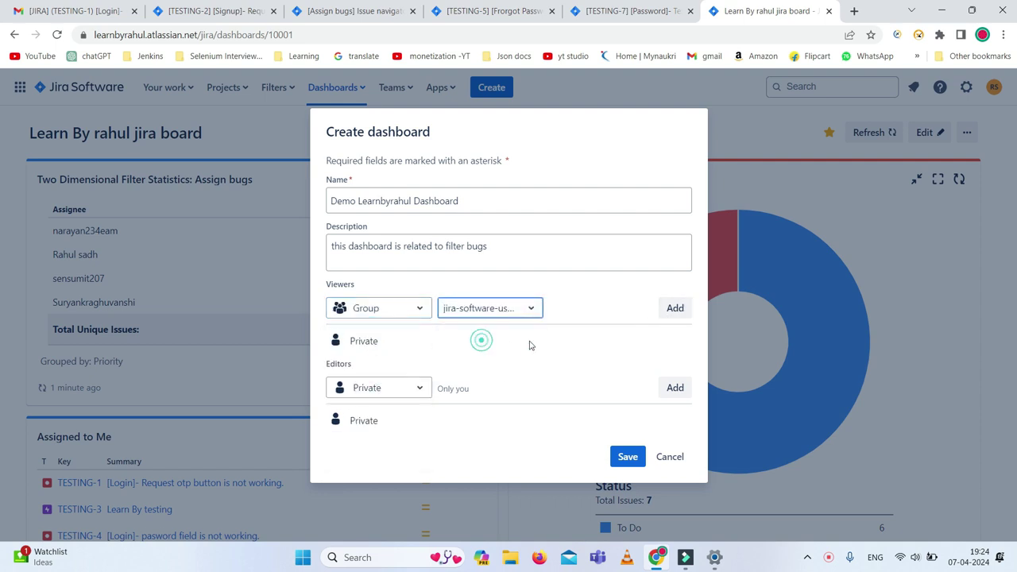
left_click(675, 310)
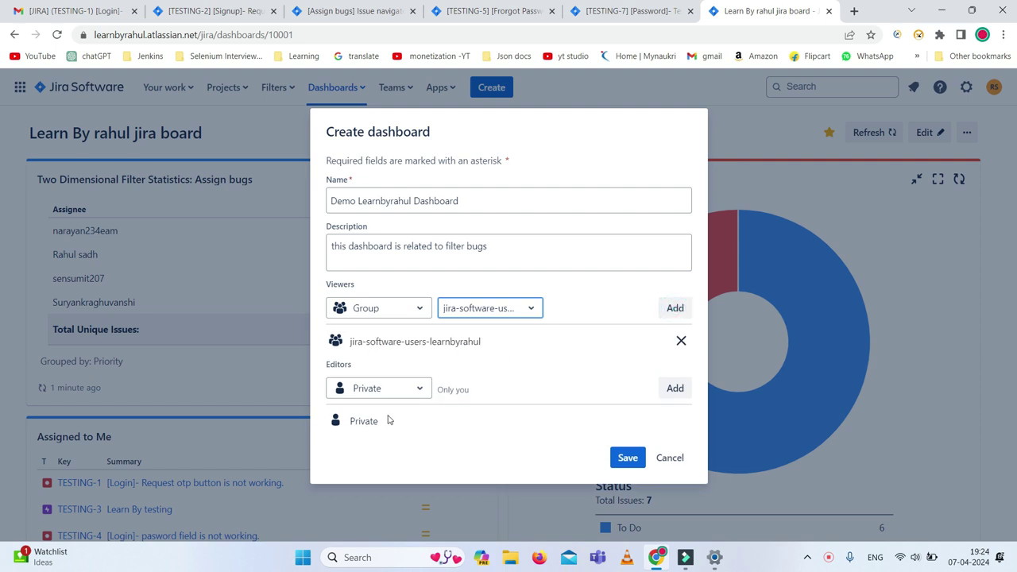
Add the Administrator role of the Learn By Rahul project as editors and save the new dashboard.
left_click(414, 388)
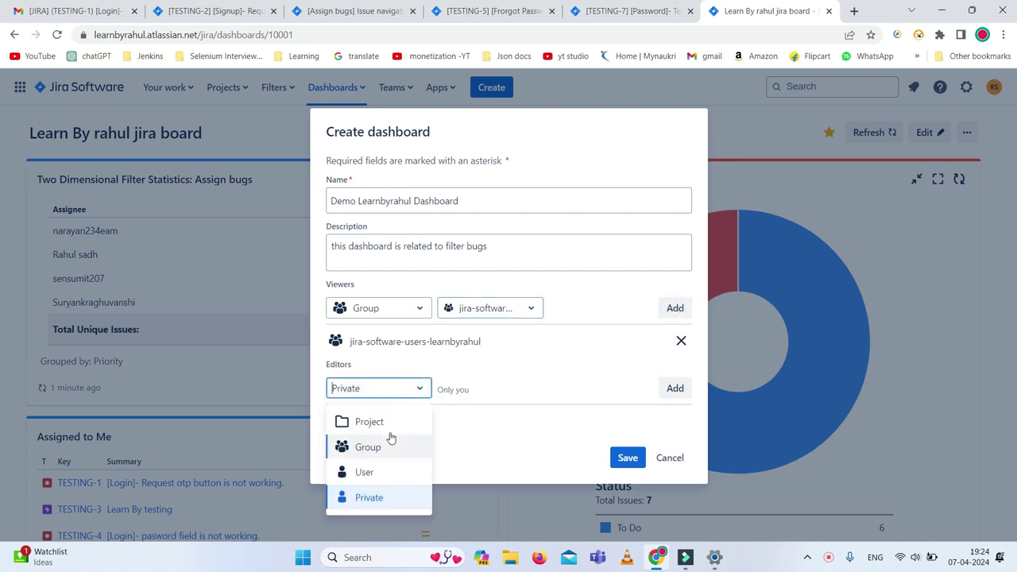
left_click(381, 424)
left_click(508, 389)
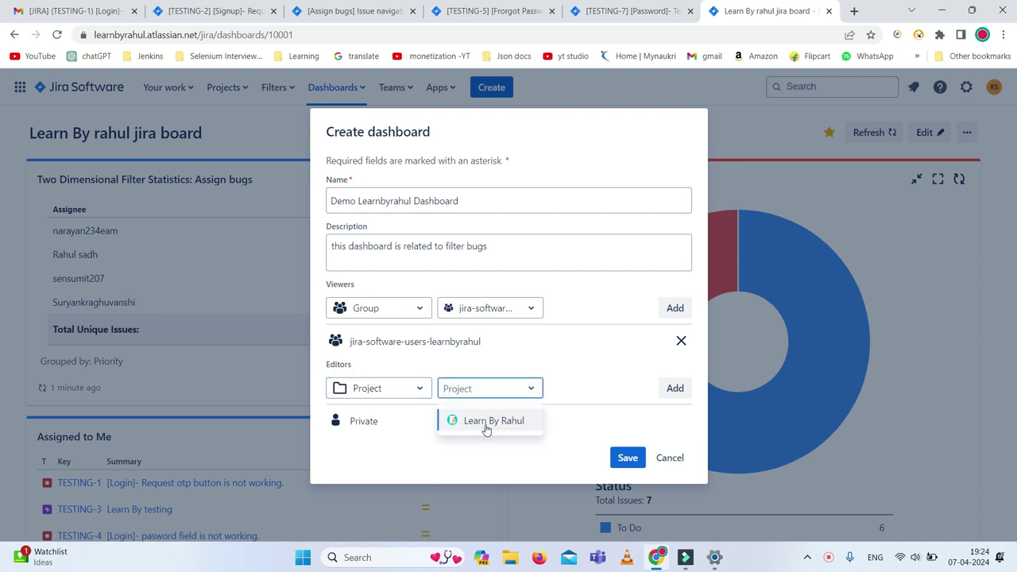
left_click(486, 429)
left_click(581, 388)
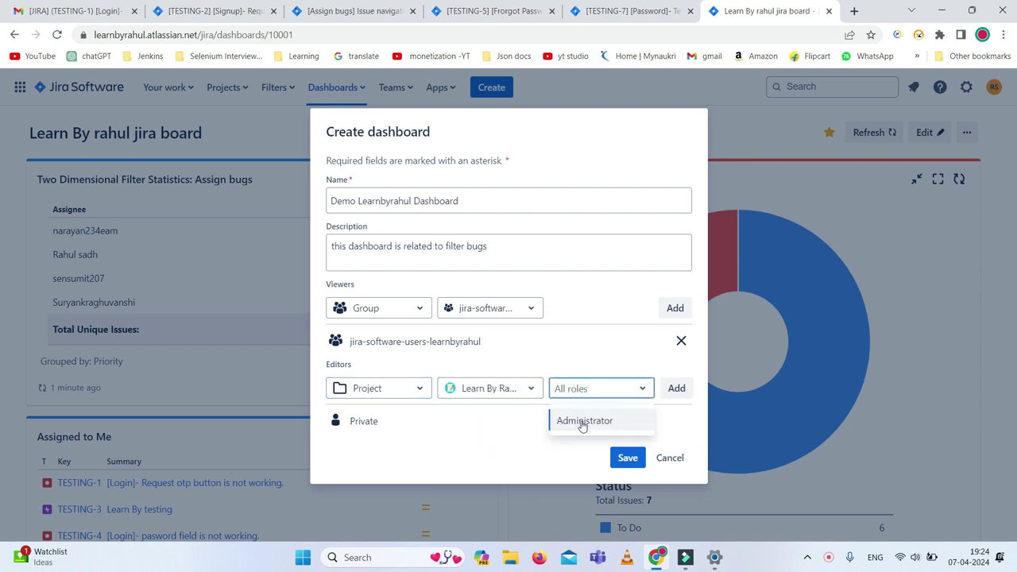
left_click(583, 424)
left_click(677, 389)
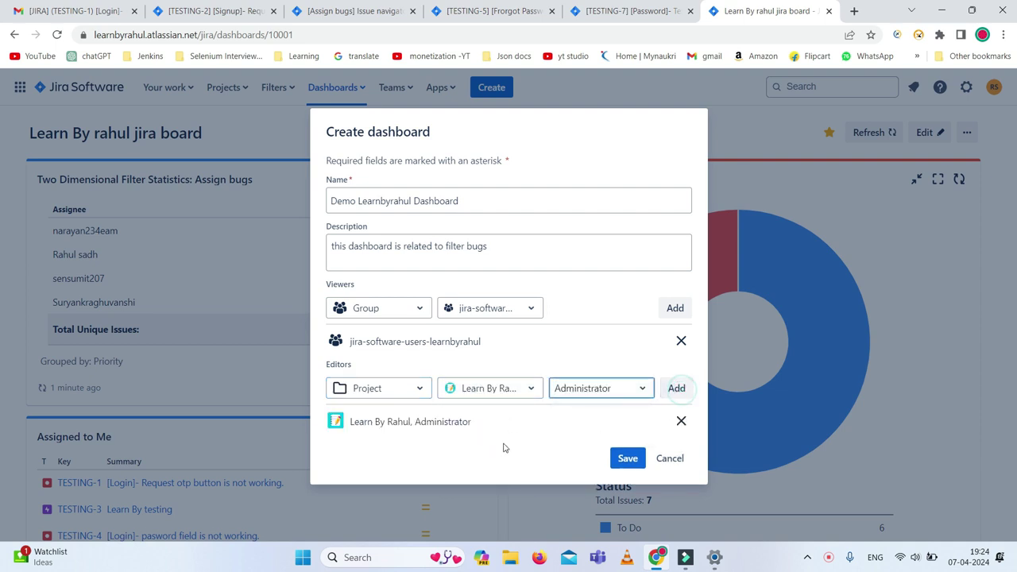
left_click(628, 458)
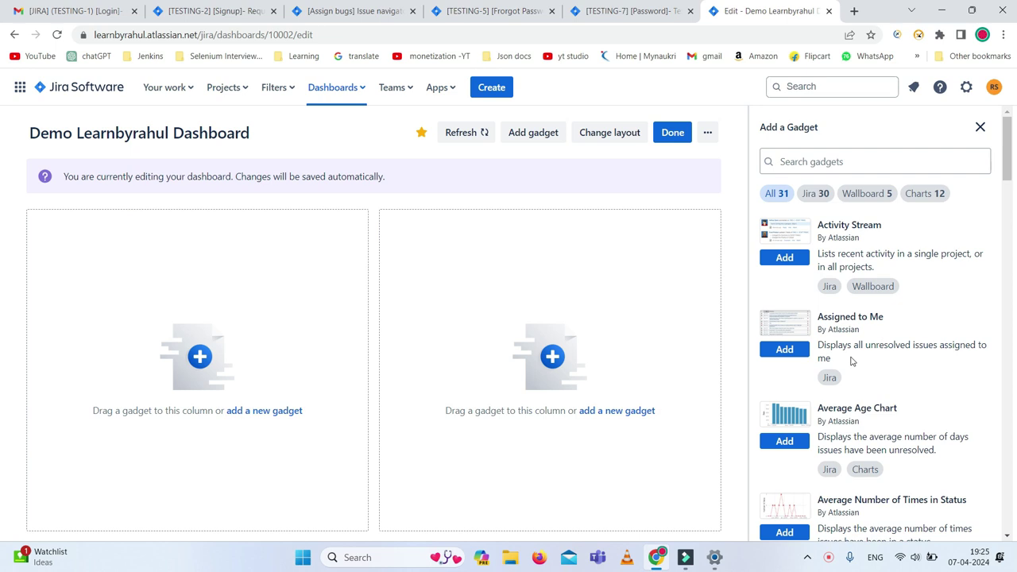
Add the Assigned to Me gadget to the empty dashboard and check its number-of-results setting.
left_click_drag(838, 130, 754, 128)
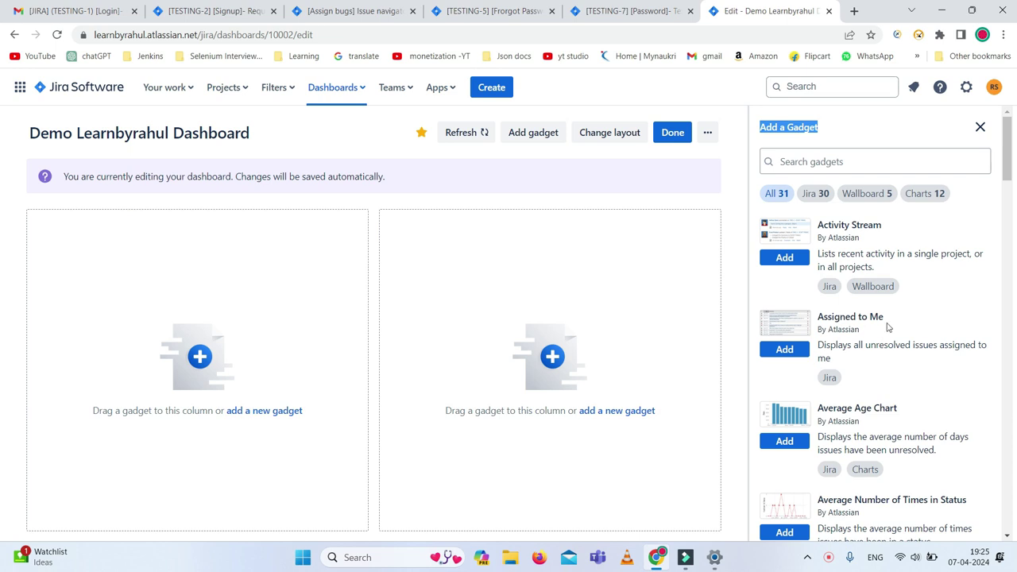
left_click(784, 349)
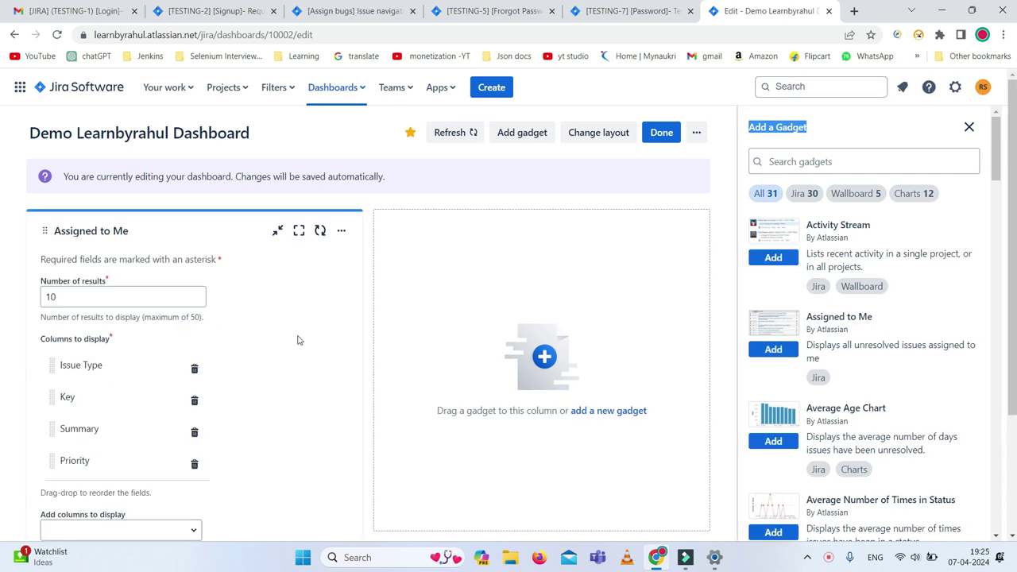
scroll(327, 332, "down", 1)
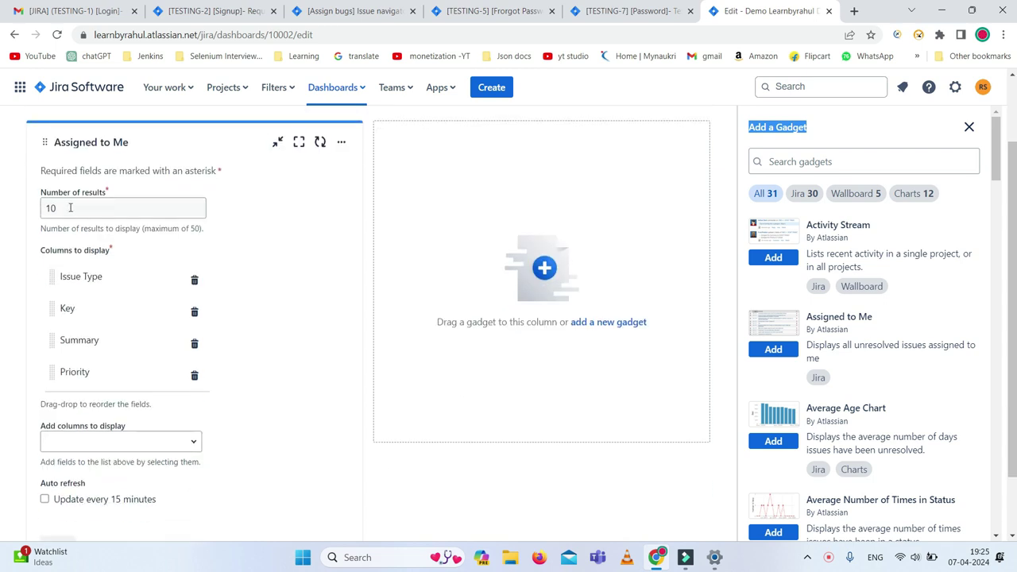
left_click(102, 203)
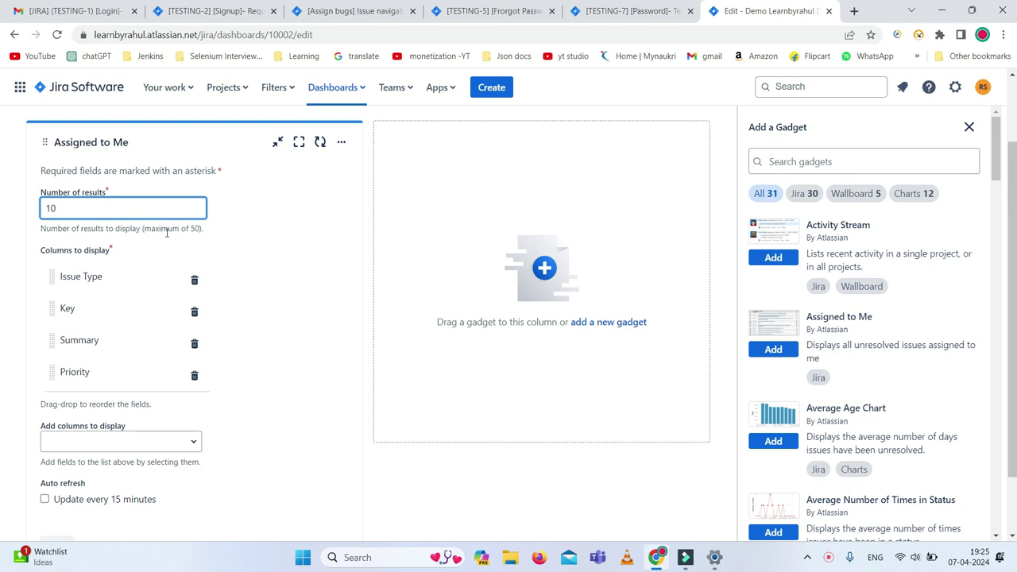
left_click_drag(143, 230, 203, 230)
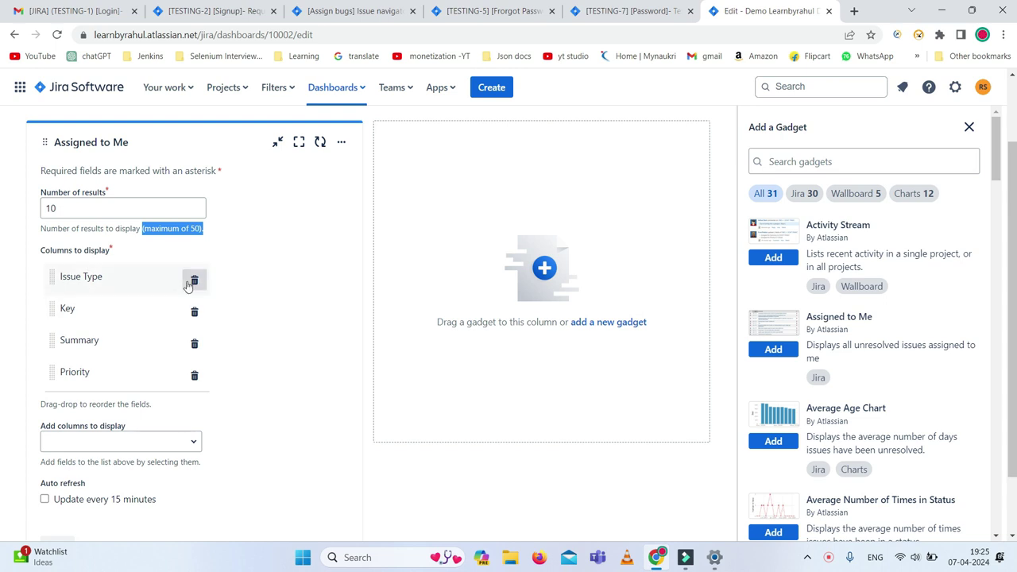
Reorder the Assigned to Me gadget's display columns so that Summary comes before Key.
left_click_drag(51, 276, 54, 295)
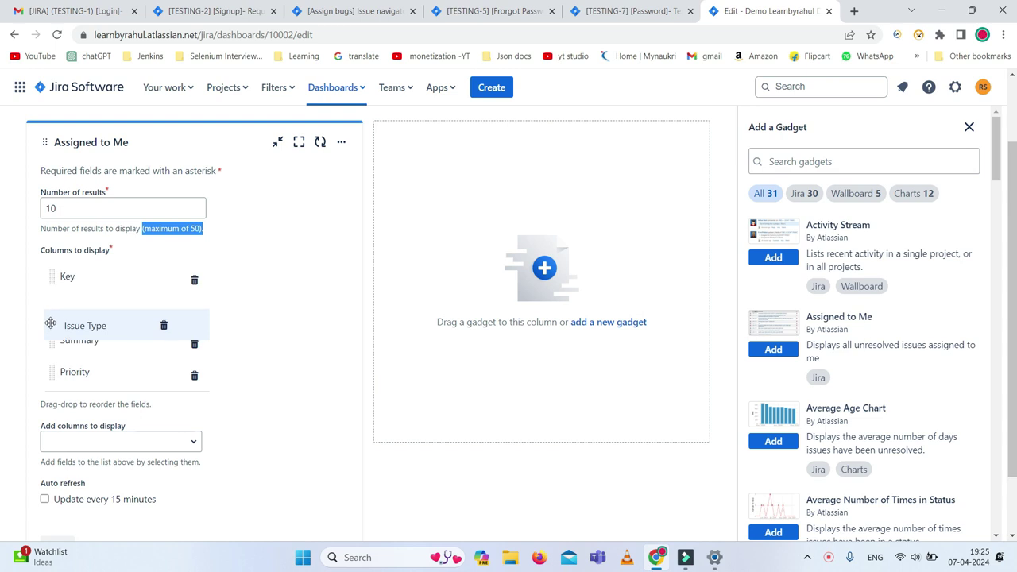
left_click_drag(50, 323, 54, 272)
left_click(69, 340)
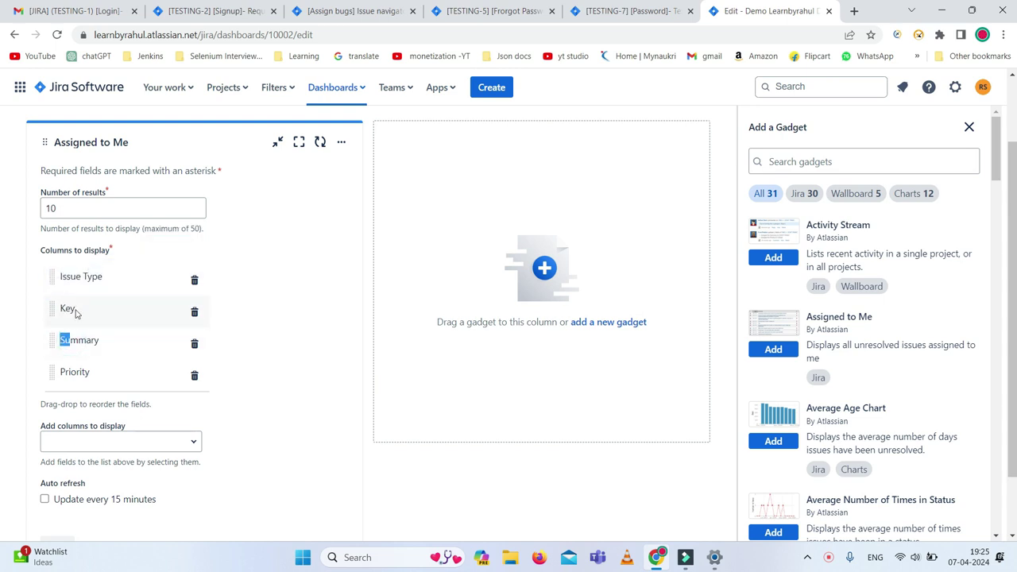
left_click_drag(52, 343, 85, 320)
scroll(143, 373, "down", 1)
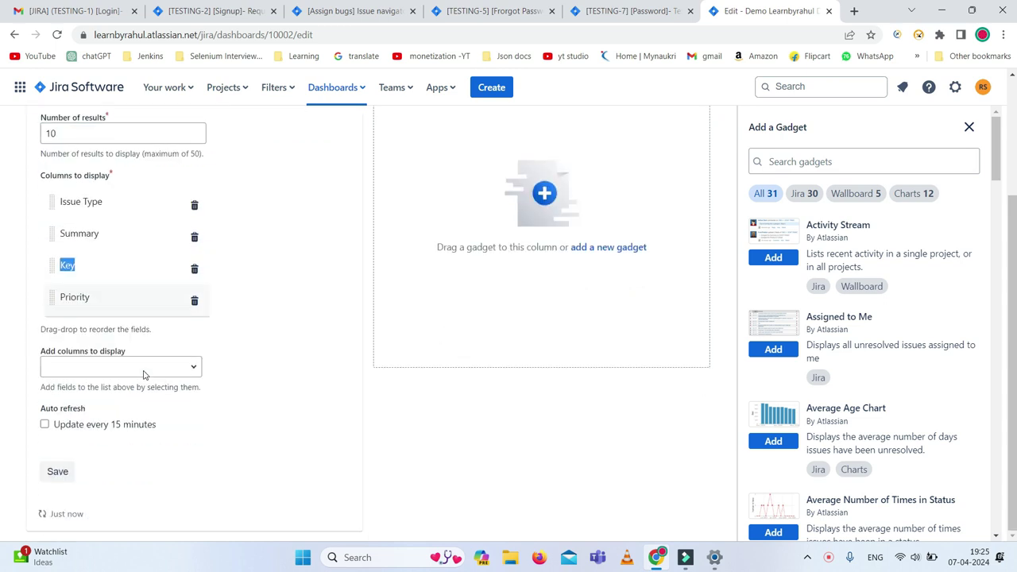
left_click(191, 370)
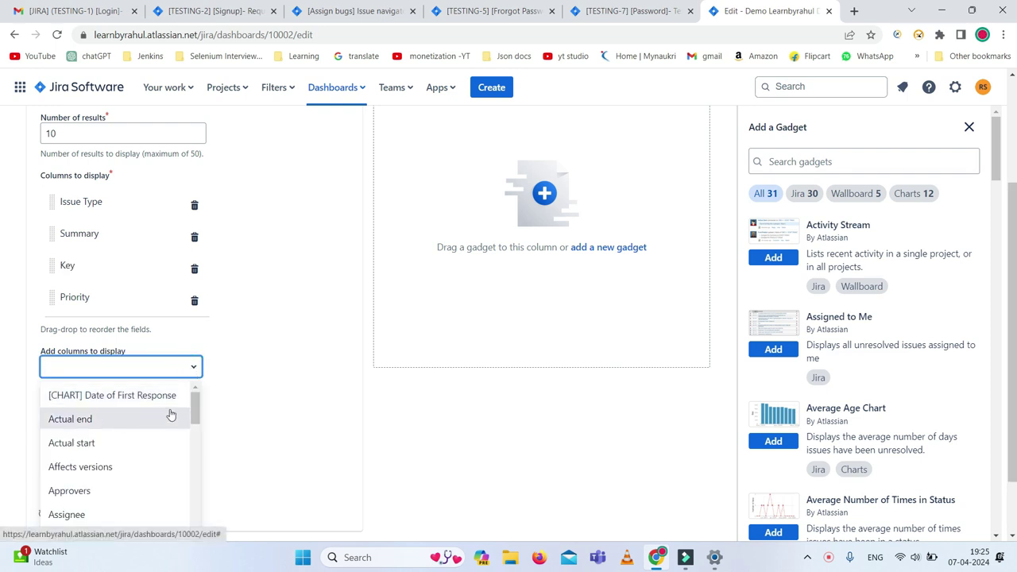
scroll(125, 479, "down", 1)
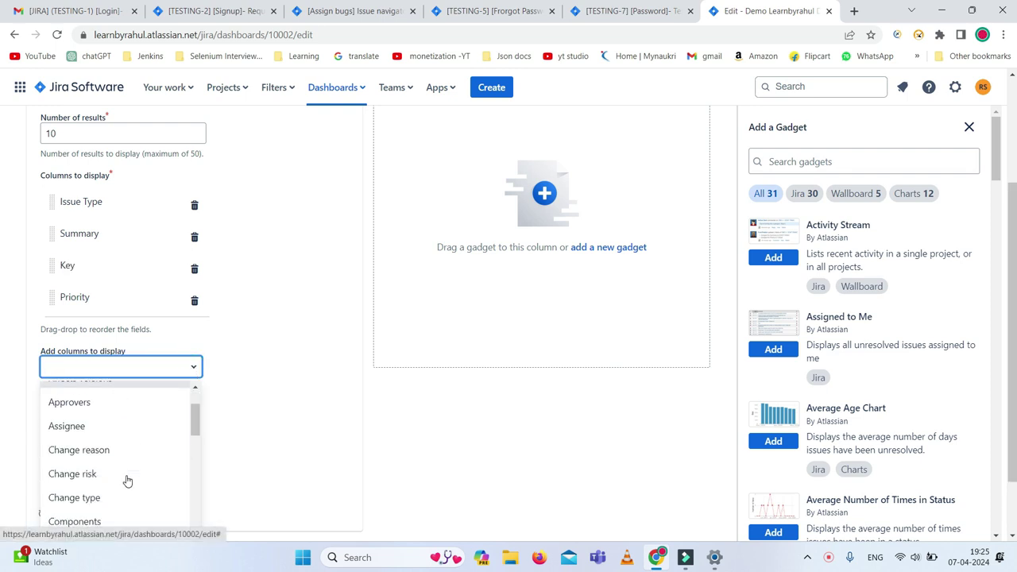
left_click(277, 356)
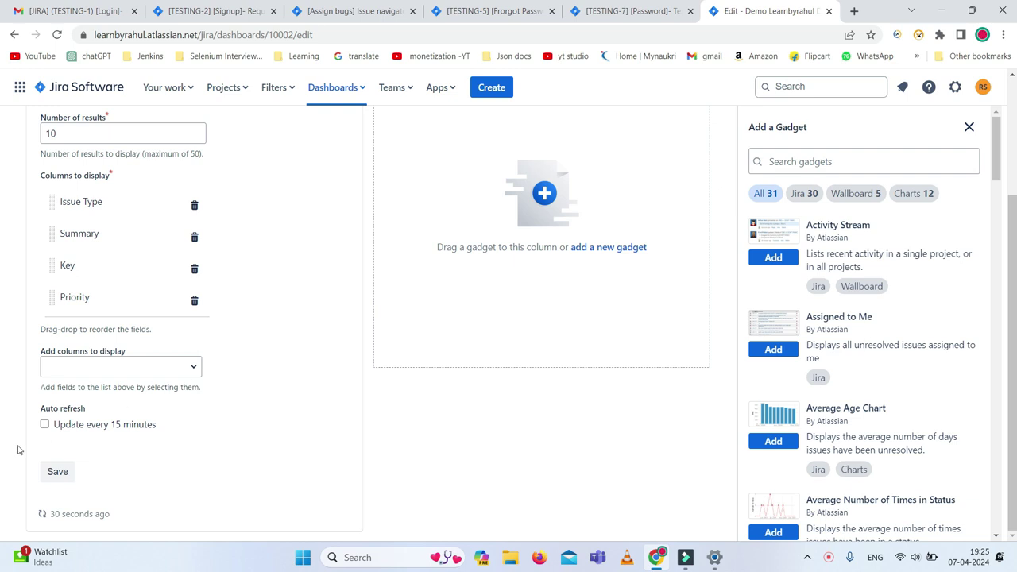
Enable auto refresh every 15 minutes for the Assigned to Me gadget and save its configuration.
left_click_drag(41, 408, 85, 409)
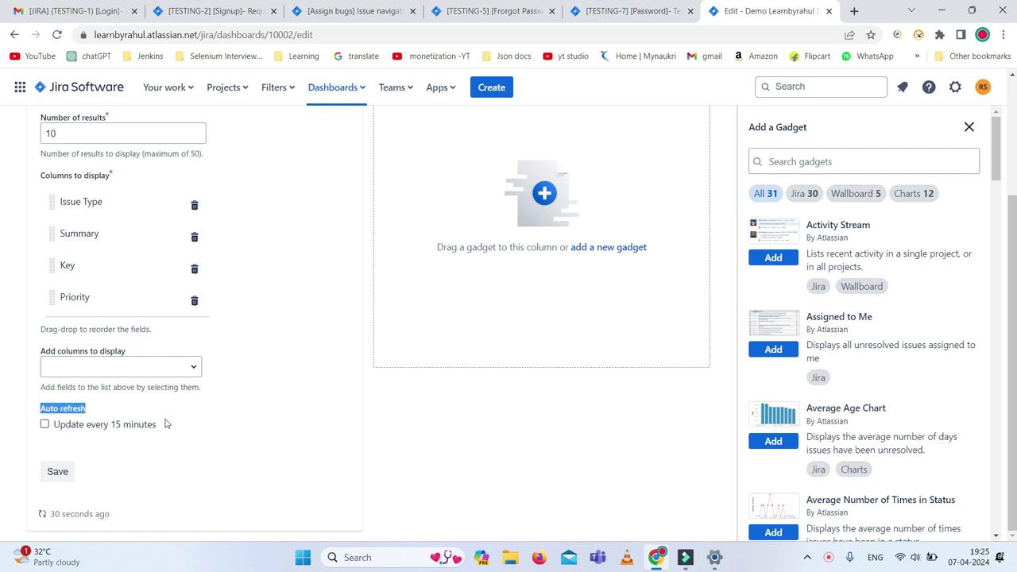
left_click(45, 425)
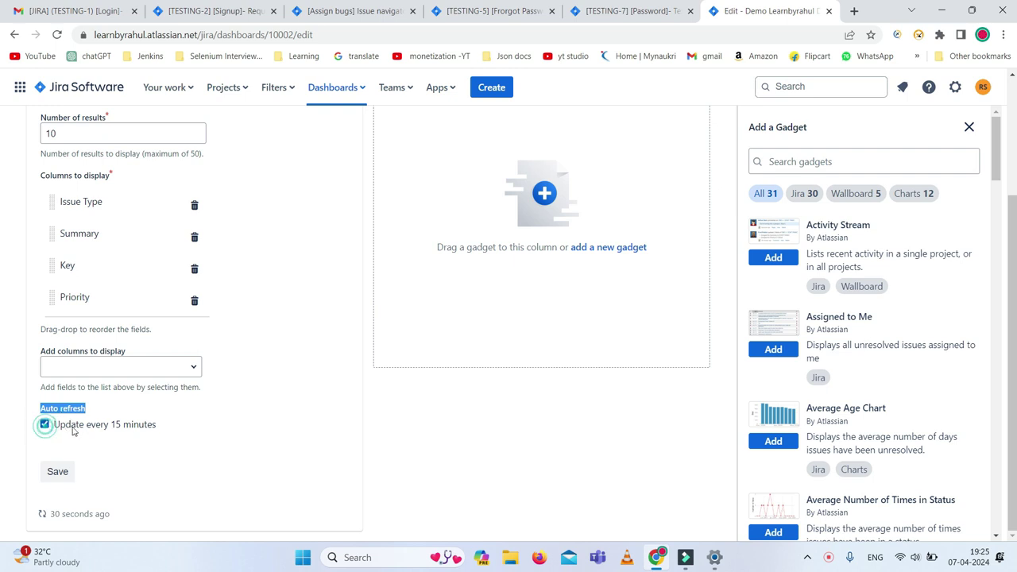
left_click(57, 472)
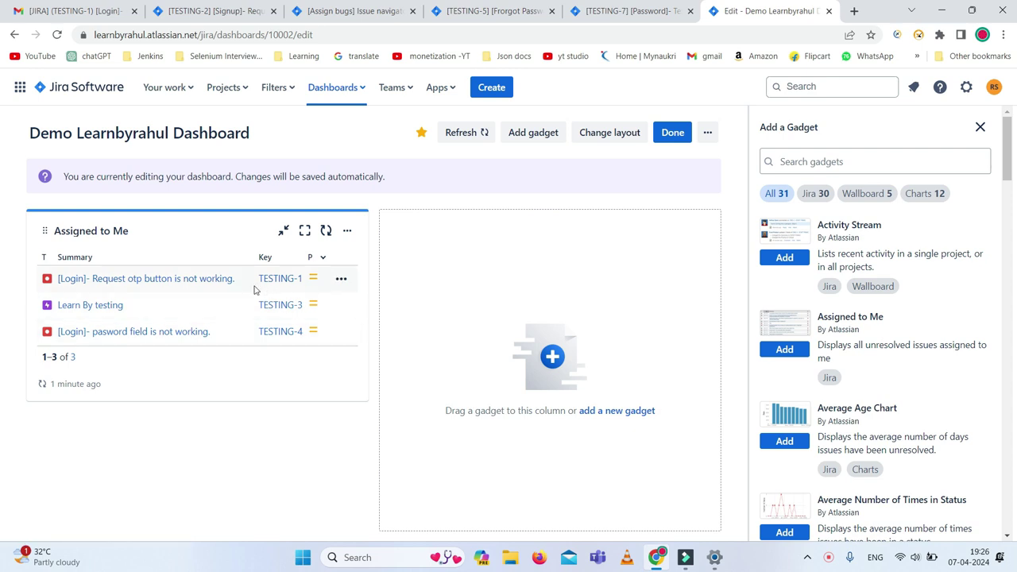
Reassign issue TESTING-1 to the team member listed directly below Automatic, and refresh the dashboard's Assigned to Me gadget.
left_click(192, 285, "ctrl")
key("ctrl+Tab")
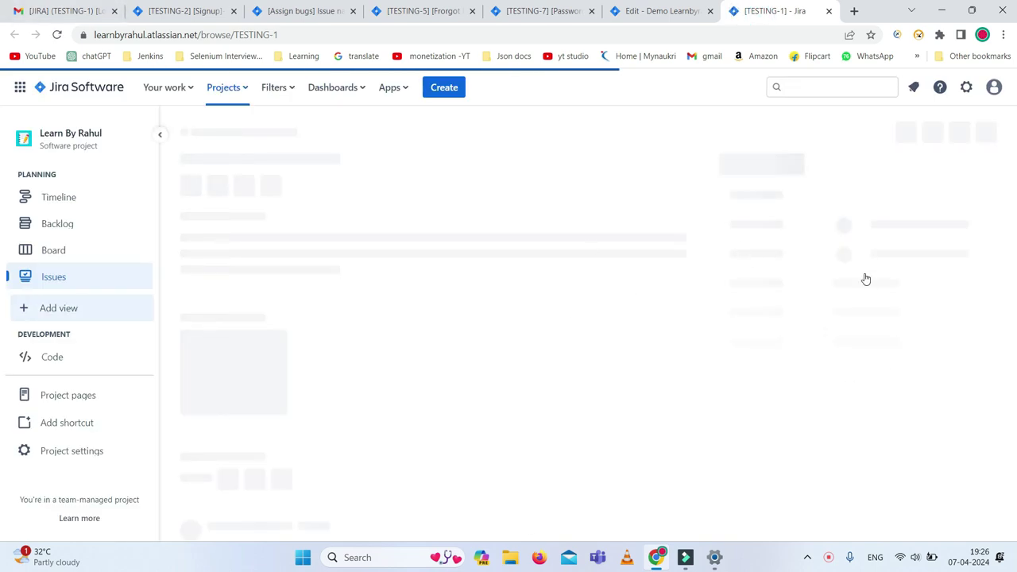
key("a")
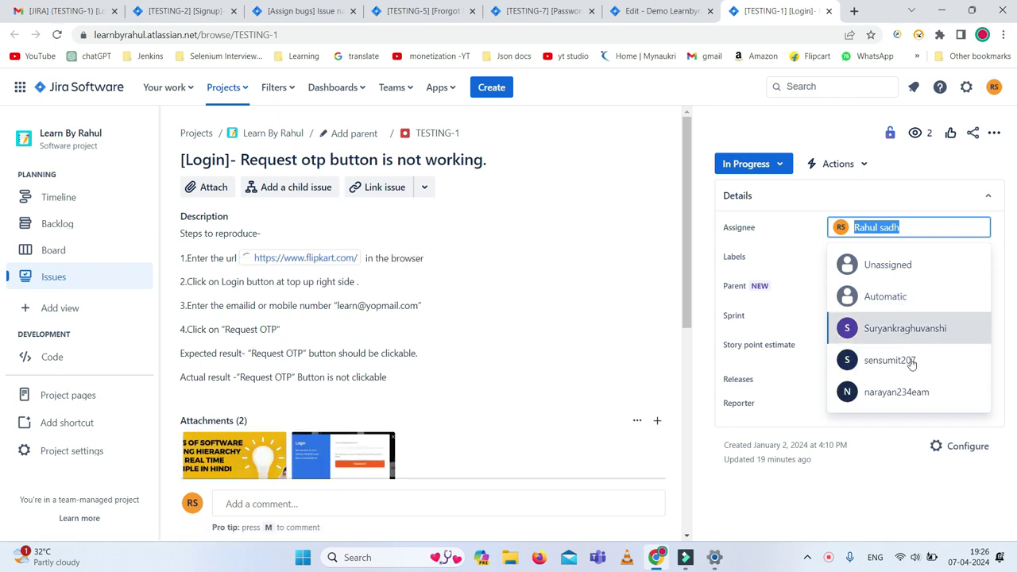
key("Return")
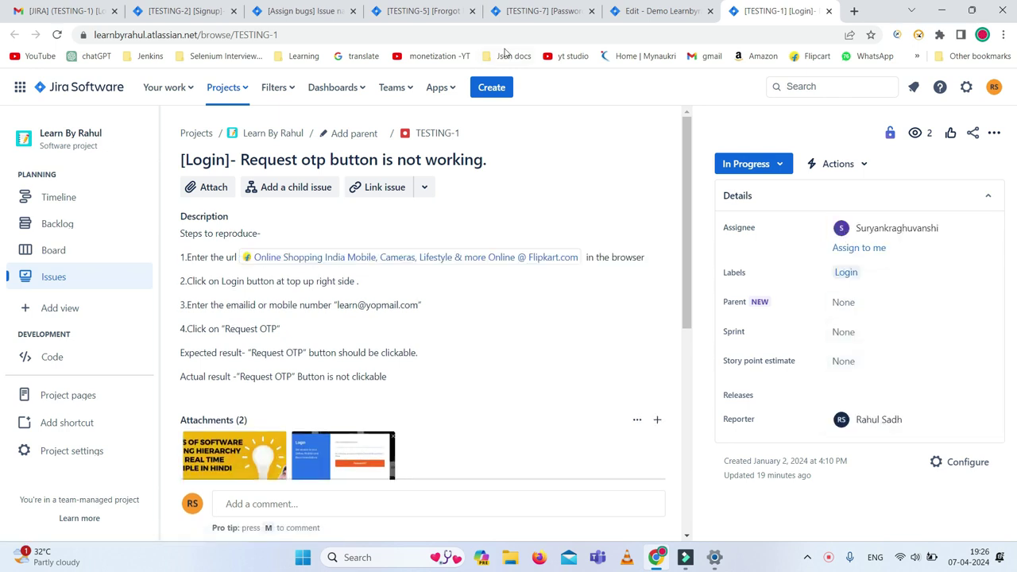
left_click(652, 11)
left_click(325, 232)
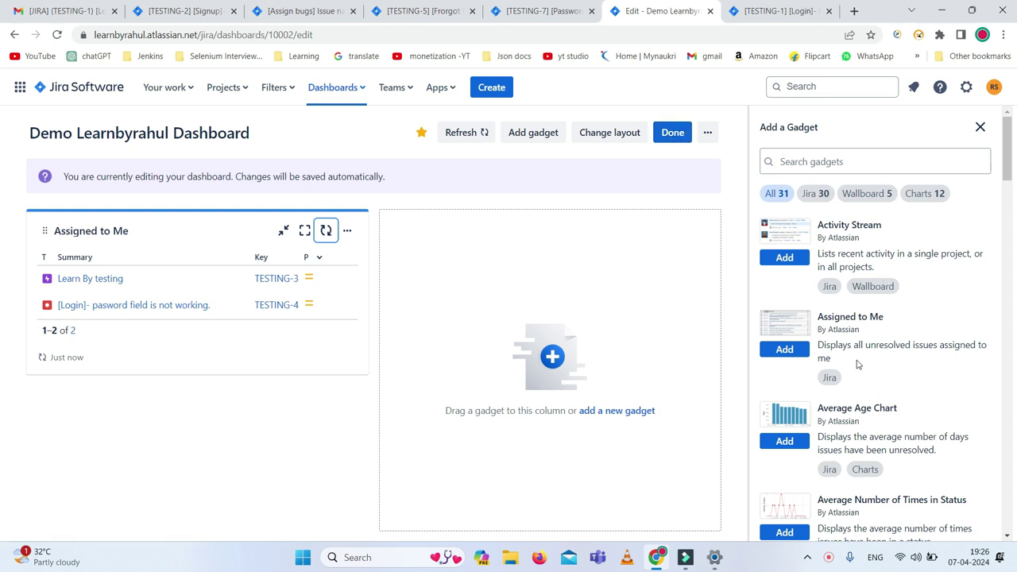
Filter the gadget list to Charts, add the Pie Chart gadget to the dashboard and refresh it.
scroll(856, 366, "down", 3)
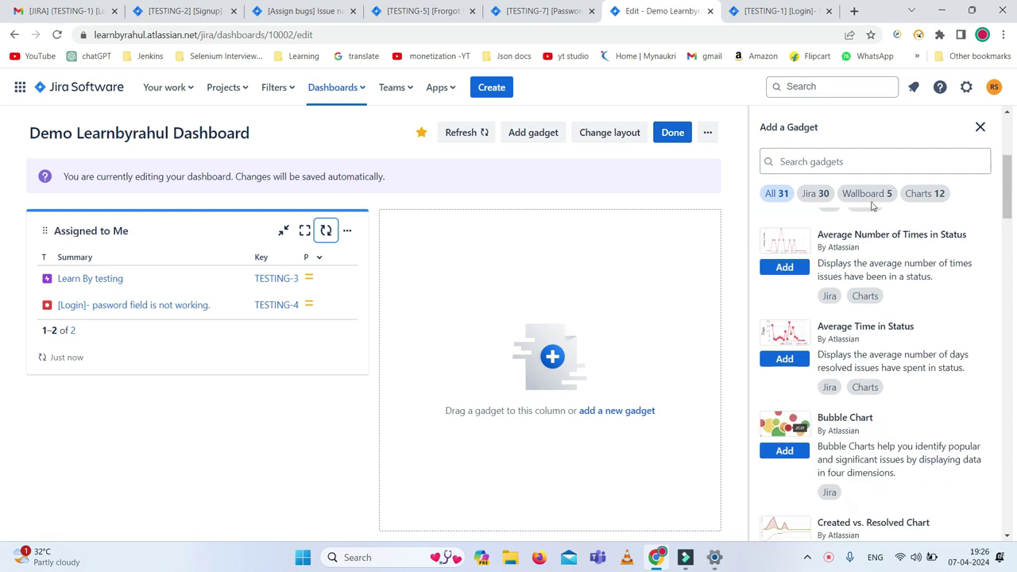
left_click(922, 197)
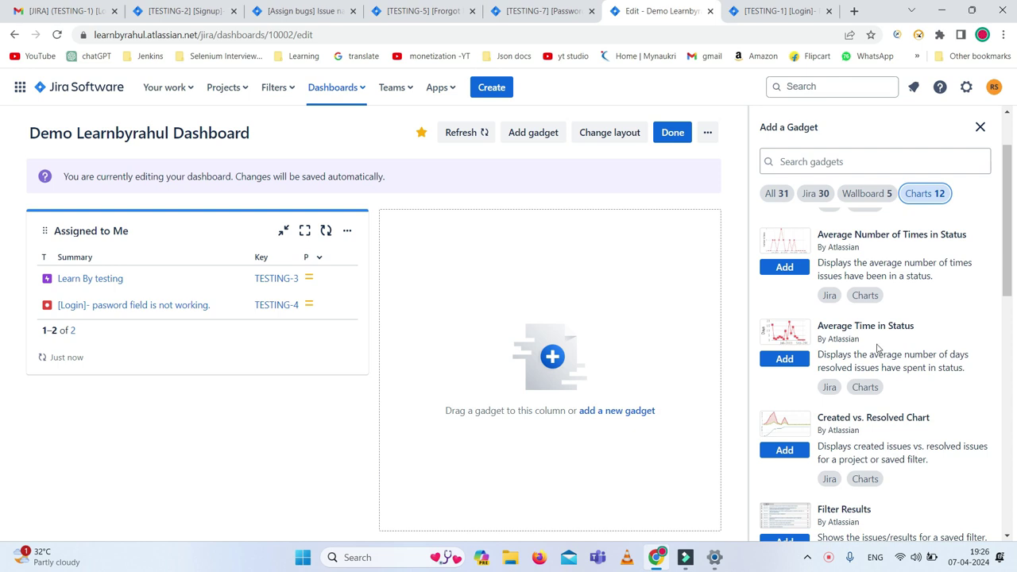
scroll(878, 347, "down", 3)
scroll(874, 347, "down", 1)
left_click(784, 358)
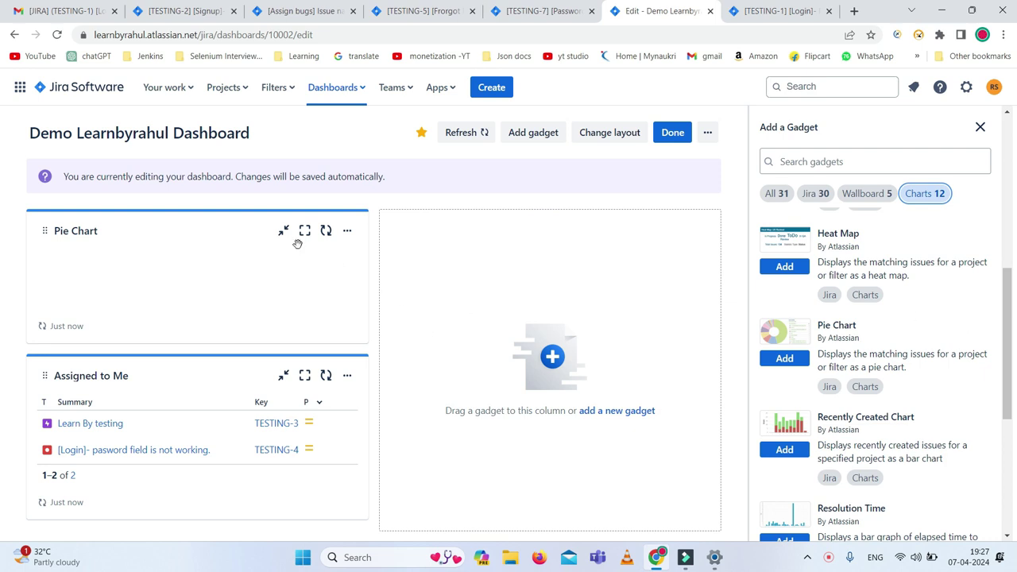
left_click(326, 230)
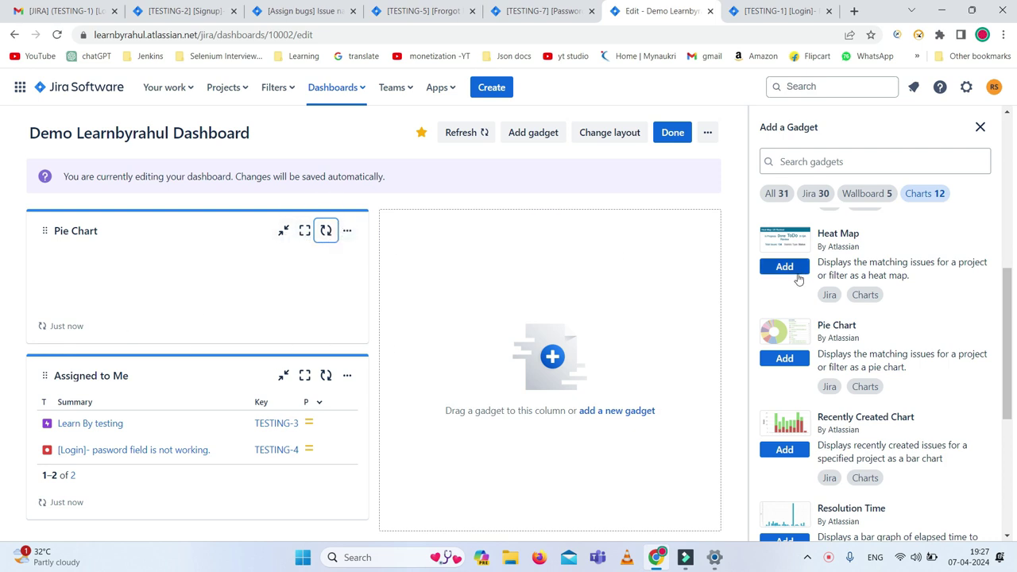
Try searching for "two" among the Charts gadgets, and clear the search.
scroll(797, 278, "up", 5)
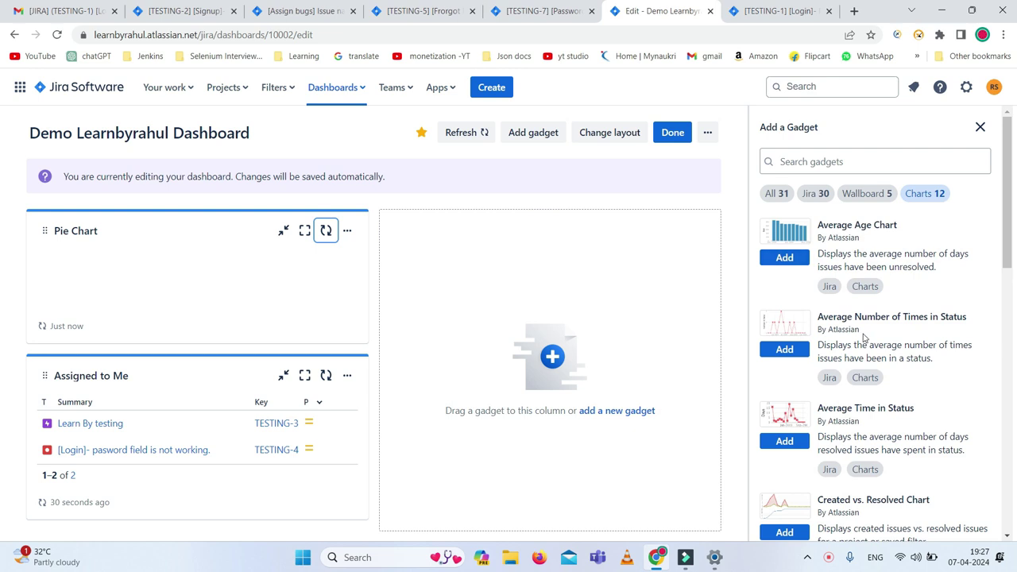
left_click(797, 158)
type("two")
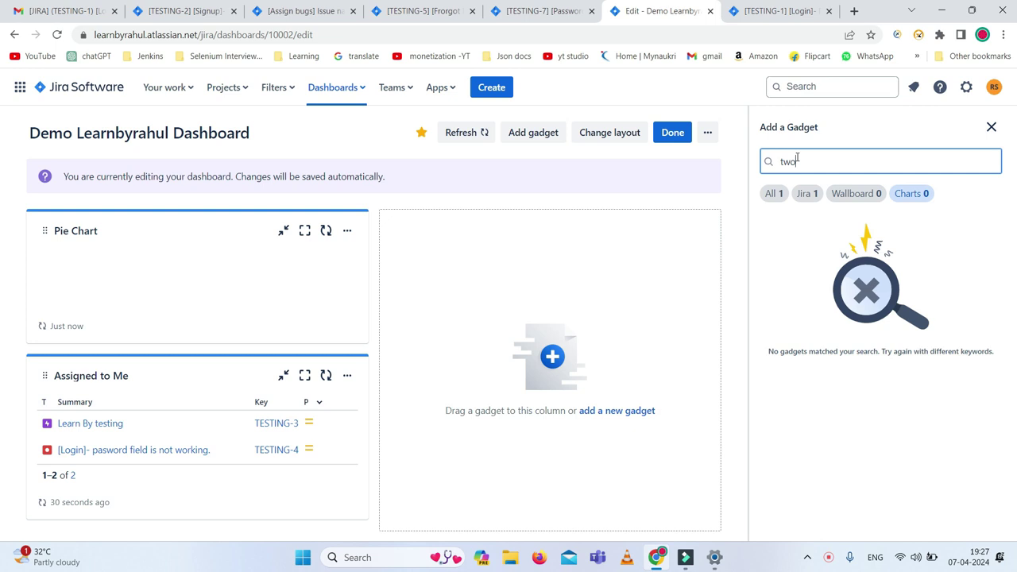
key("BackSpace")
key("BackSpace")
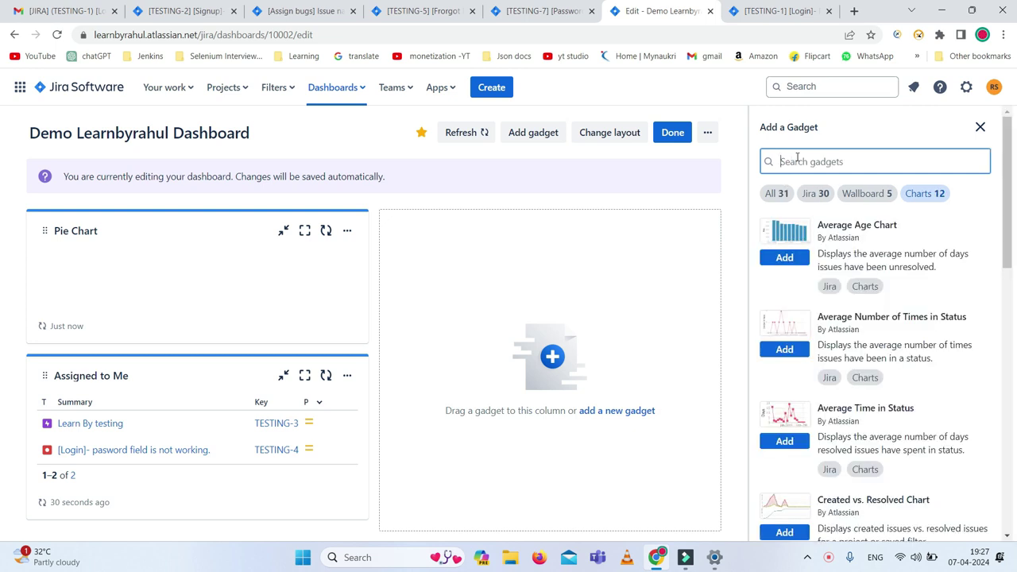
Search all gadget categories for "di" and add the Two Dimensional Filter Statistics gadget to the dashboard.
type("dim")
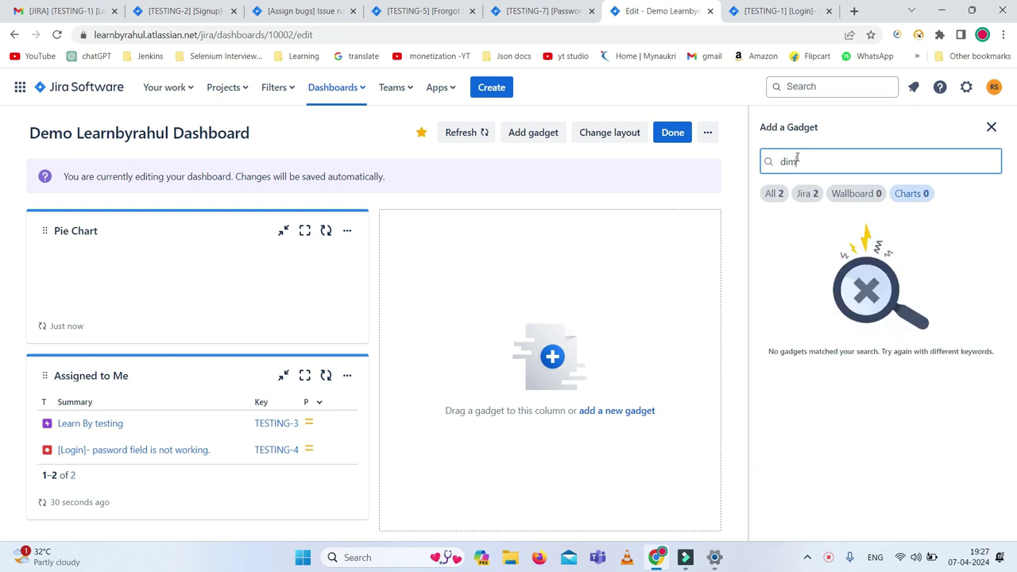
key("BackSpace")
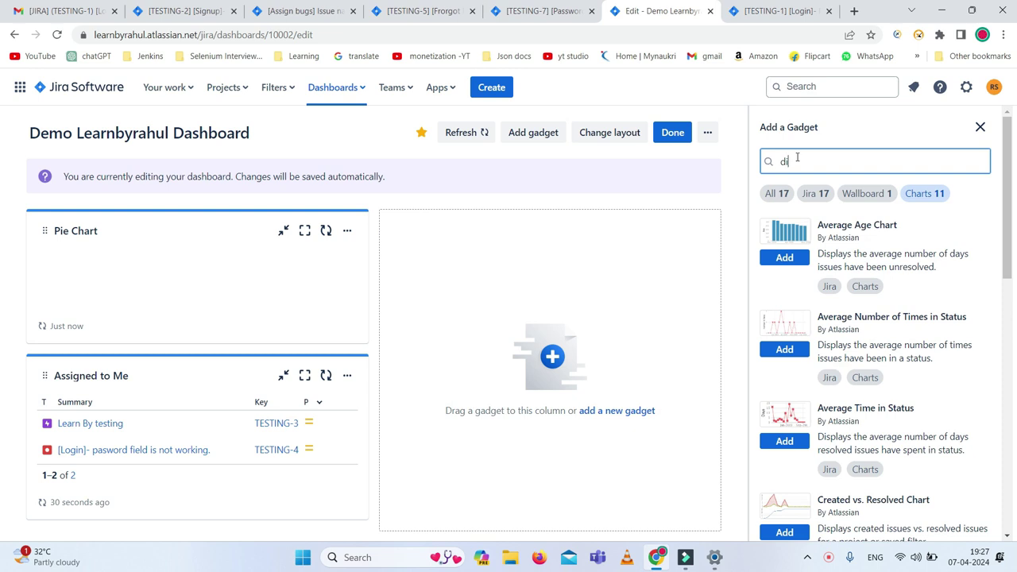
scroll(892, 335, "down", 5)
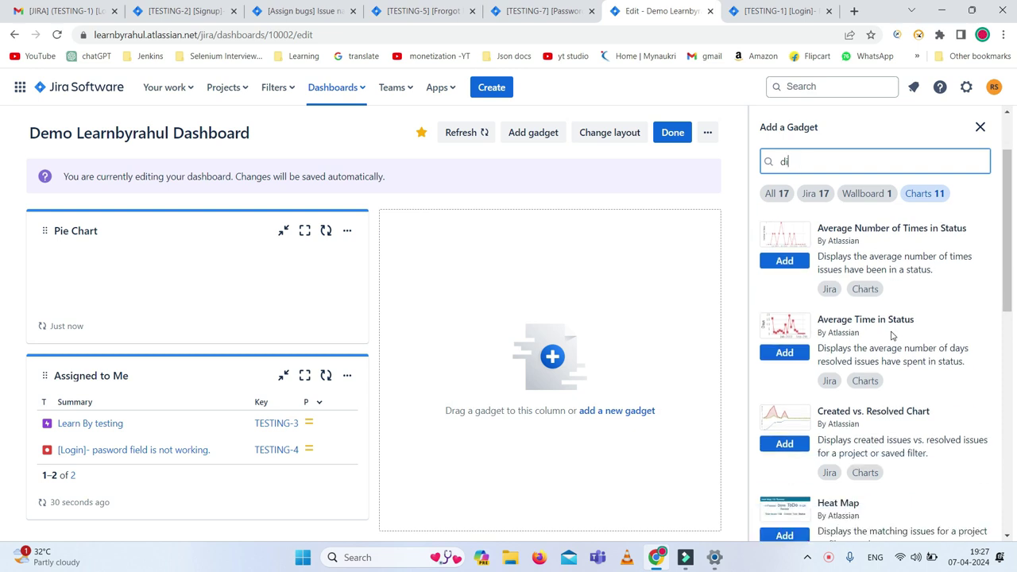
scroll(891, 335, "down", 1)
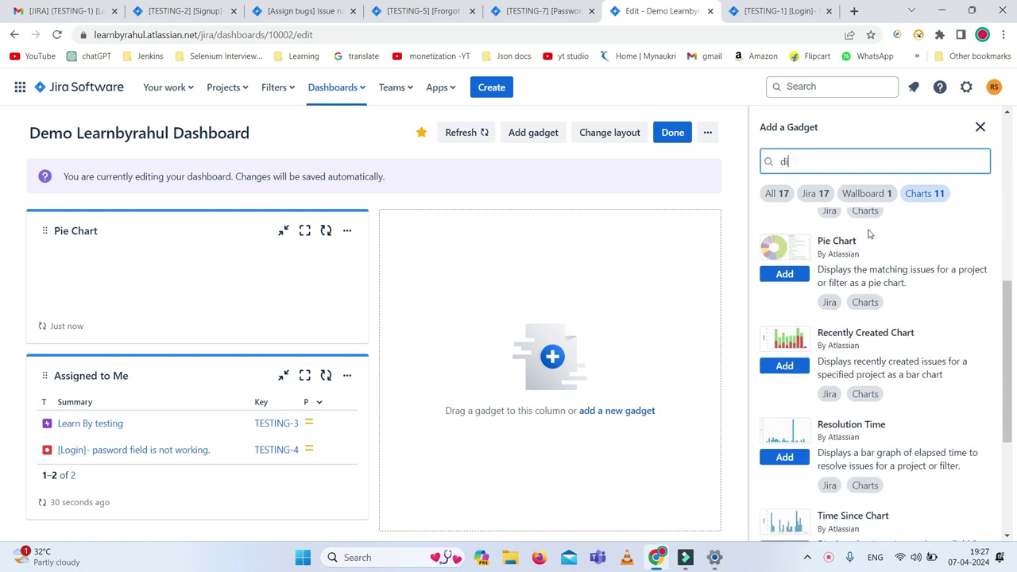
left_click(778, 197)
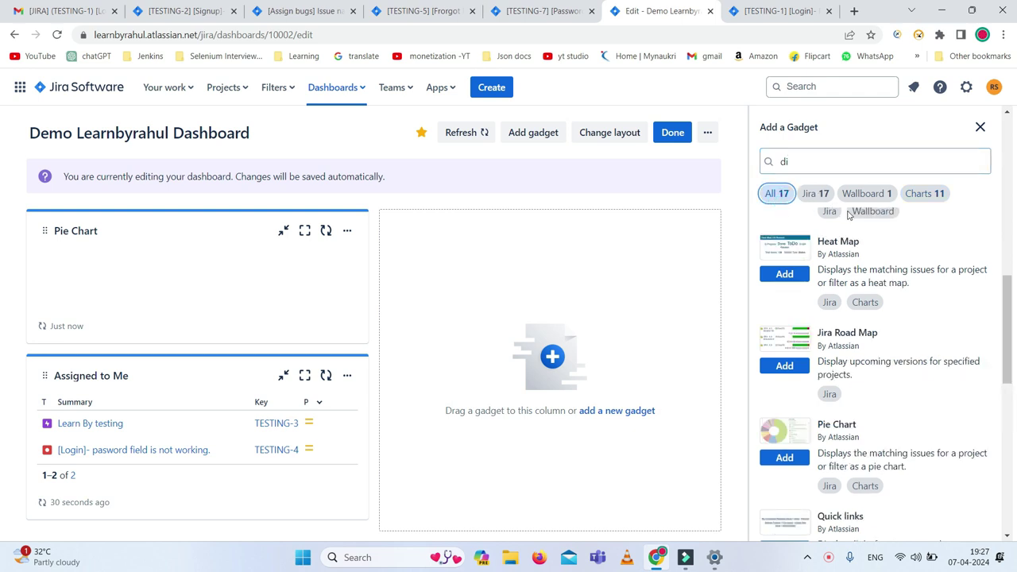
scroll(887, 390, "down", 7)
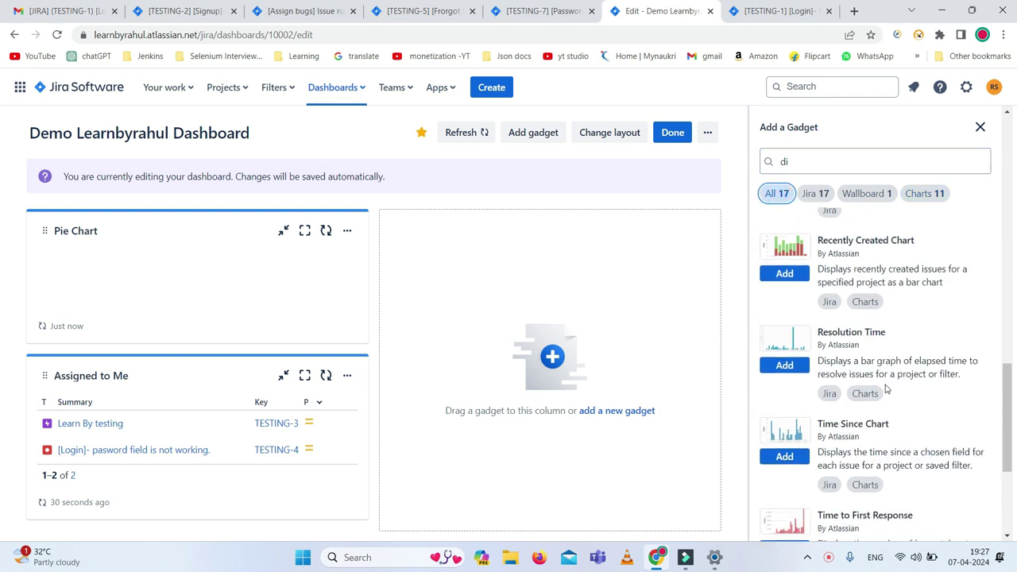
scroll(887, 390, "down", 1)
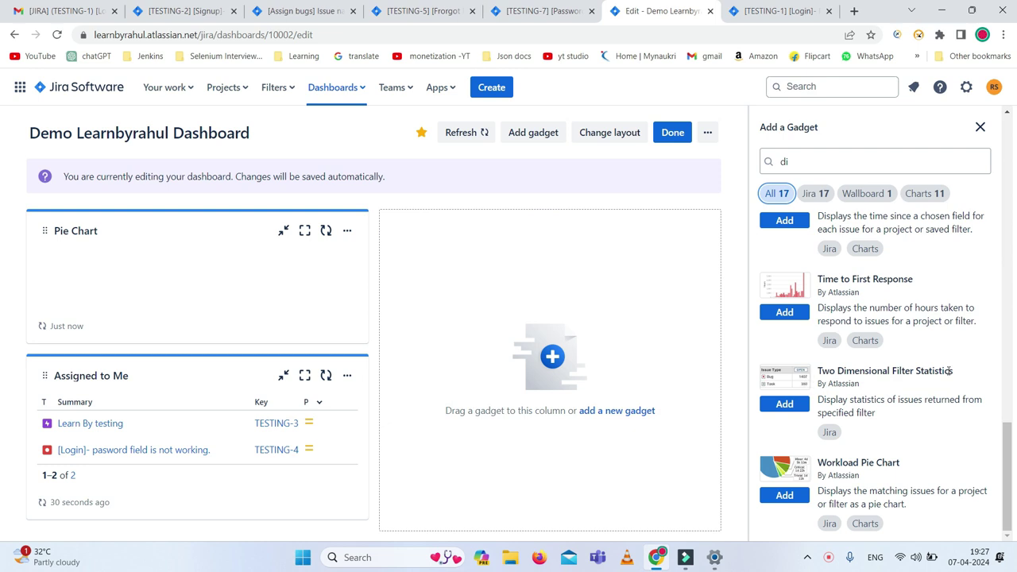
left_click(785, 404)
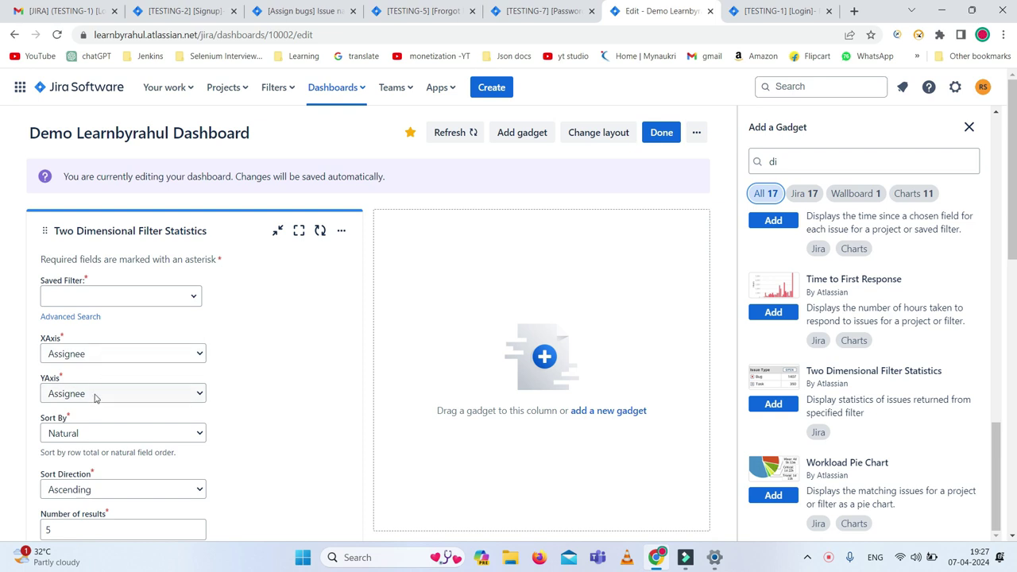
Set the XAxis of the Two Dimensional Filter Statistics gadget to Priority and try to save its configuration.
left_click(196, 362)
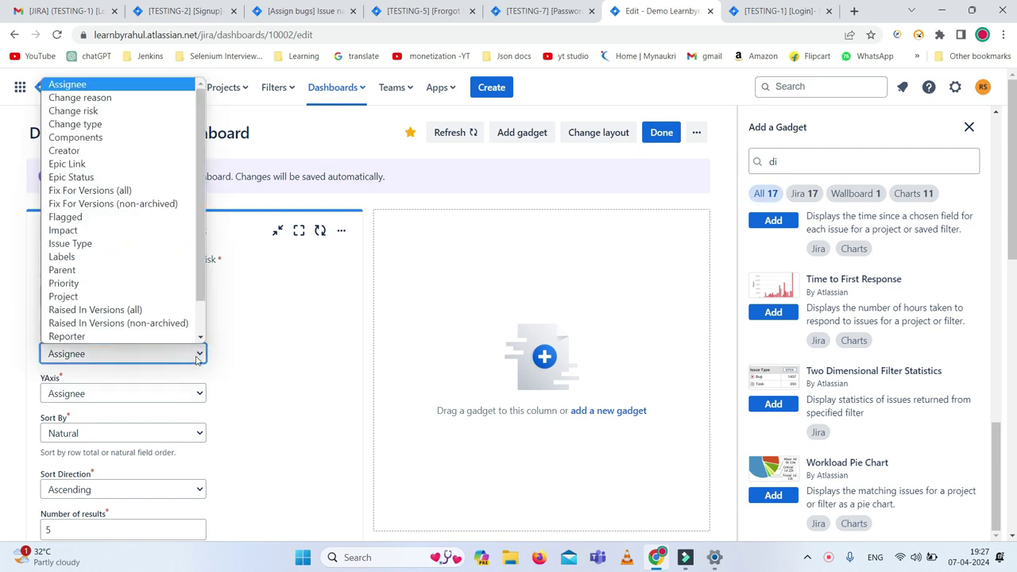
scroll(127, 326, "down", 1)
left_click(71, 257)
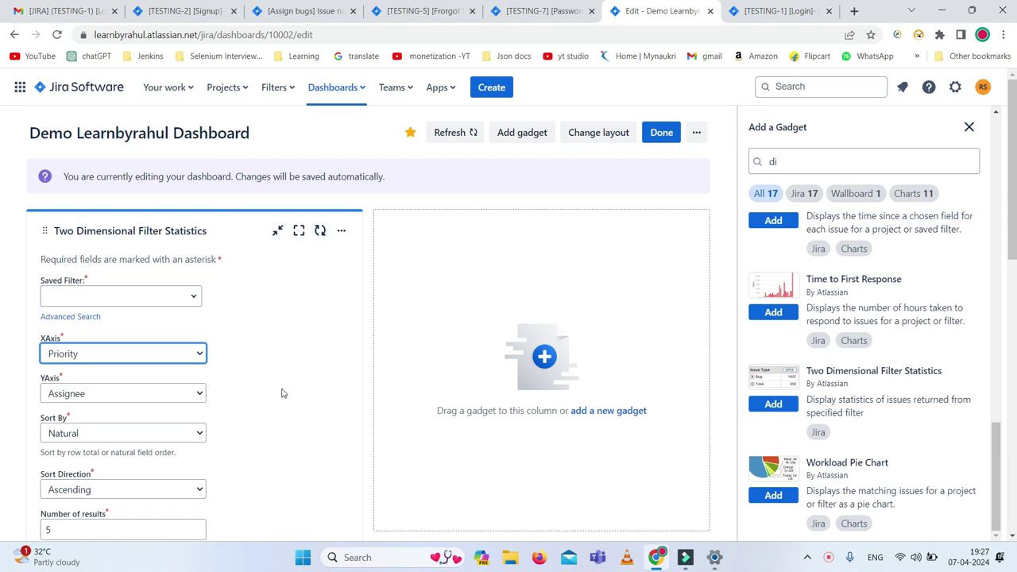
scroll(281, 392, "down", 2)
scroll(48, 414, "down", 2)
left_click(57, 297)
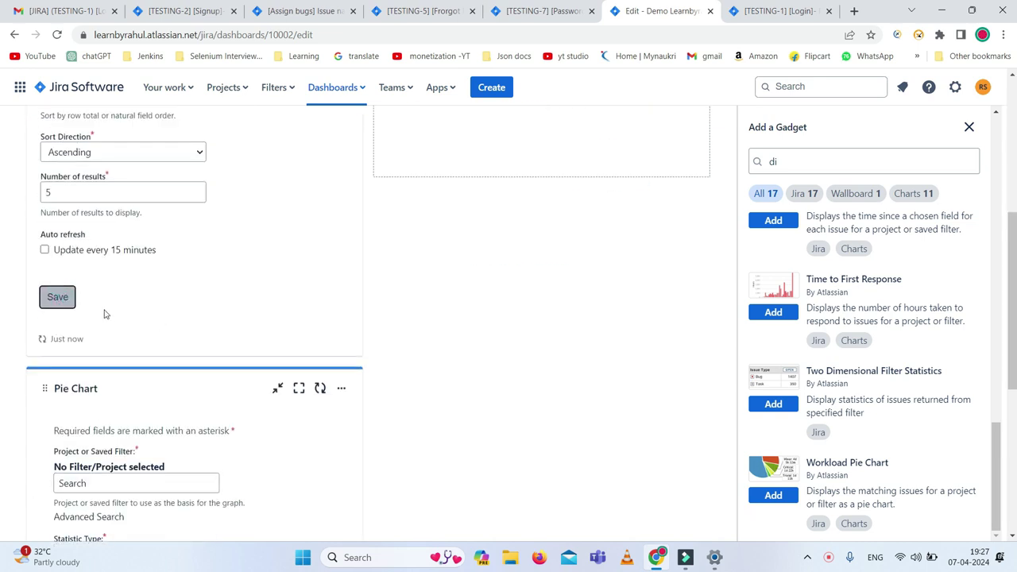
left_click(67, 302)
Choose Assign bugs as the saved filter for the Two Dimensional Filter Statistics gadget and save its configuration.
scroll(166, 311, "up", 3)
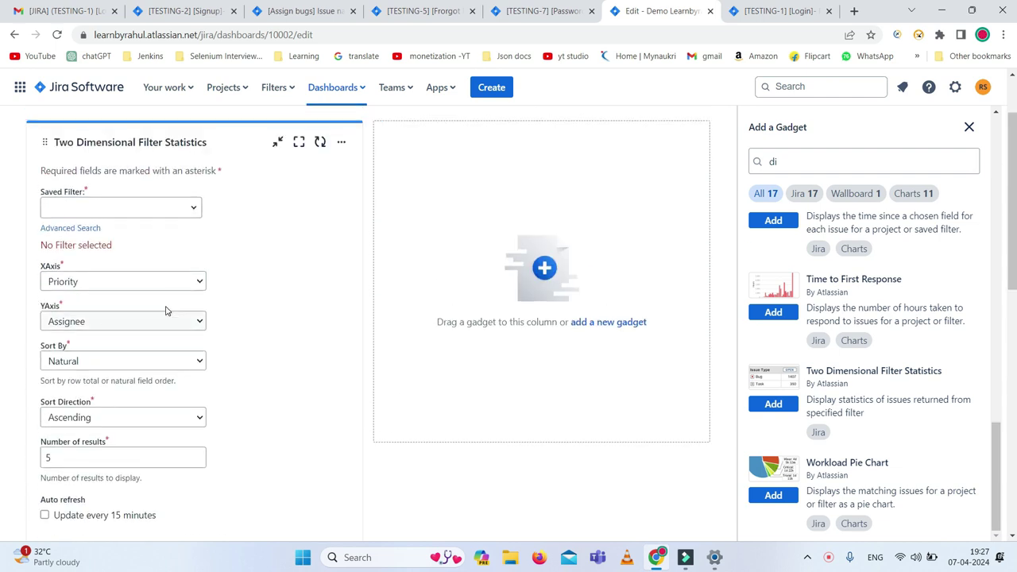
scroll(166, 311, "up", 1)
left_click(191, 299)
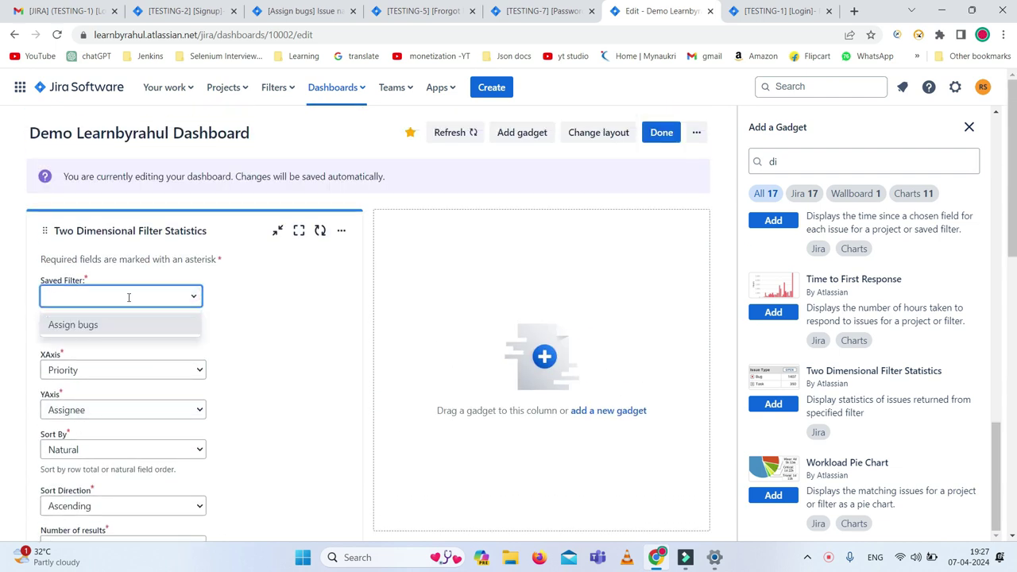
left_click(96, 326)
scroll(203, 326, "down", 1)
scroll(119, 326, "down", 4)
scroll(134, 302, "up", 3)
scroll(95, 334, "down", 2)
left_click(57, 382)
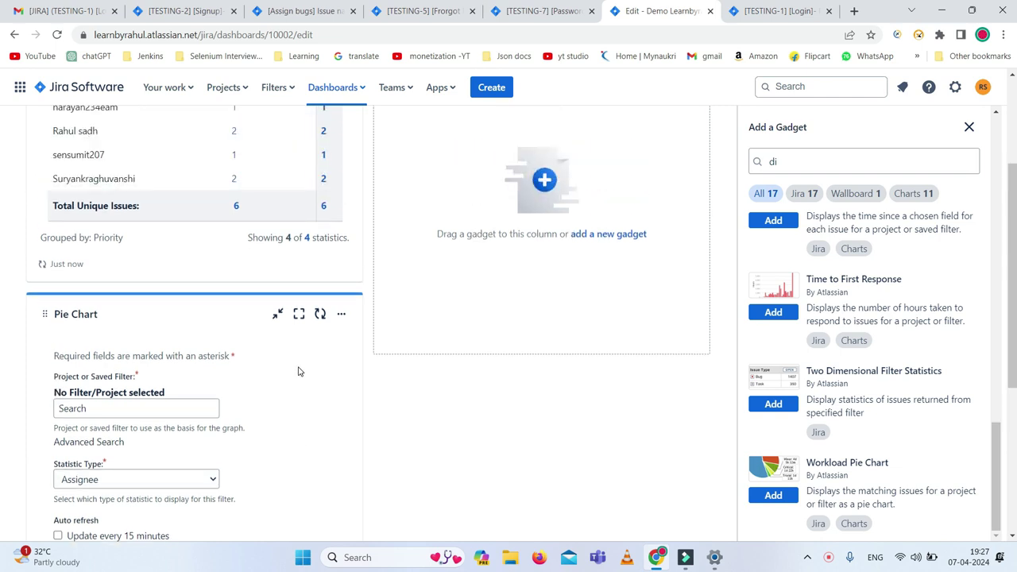
Review the assignee statistics table, and try to save the Pie Chart gadget without choosing a project or filter.
scroll(342, 372, "up", 3)
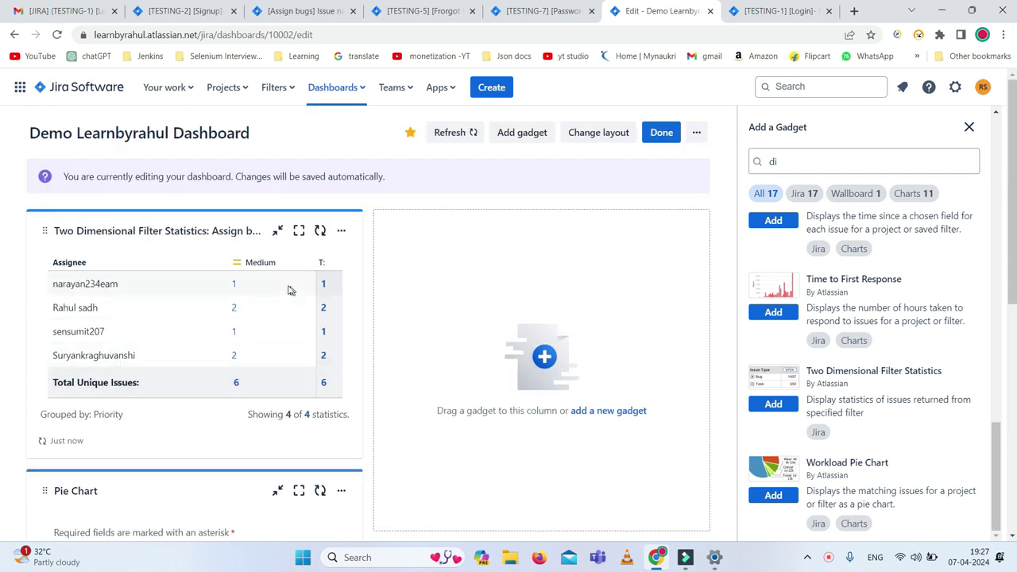
scroll(279, 345, "down", 6)
scroll(279, 345, "up", 3)
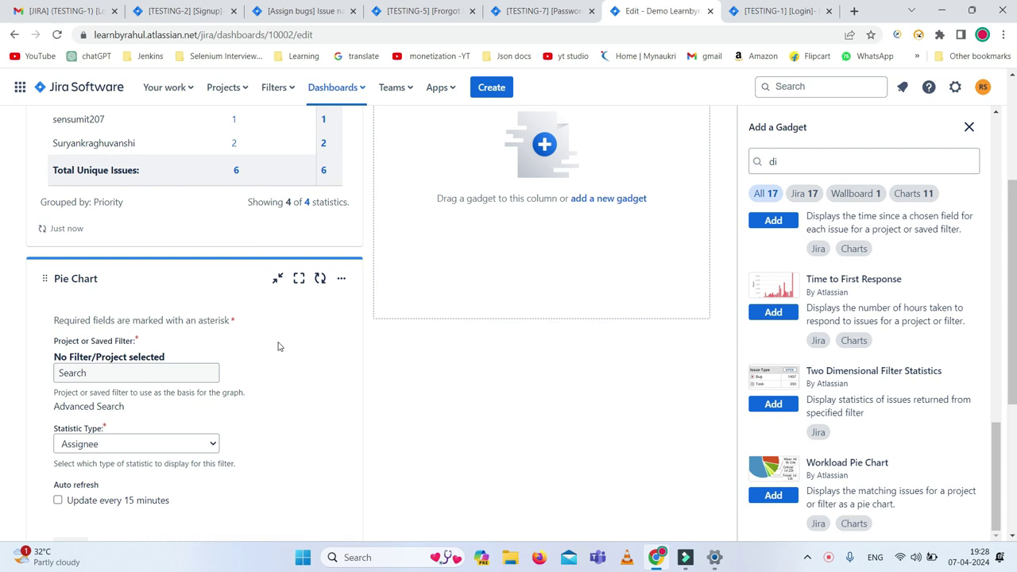
scroll(279, 345, "down", 2)
left_click(71, 374)
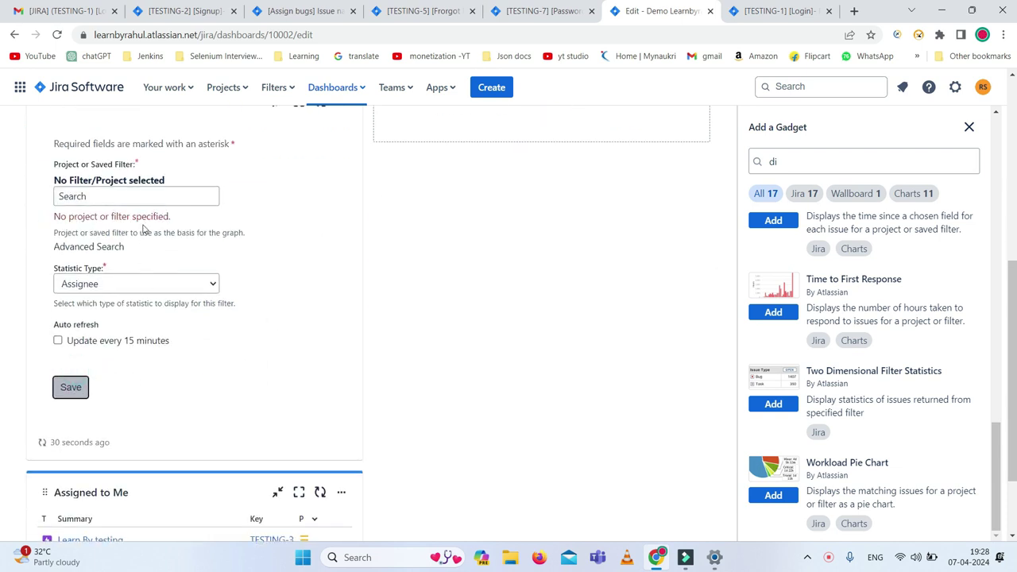
left_click(164, 195)
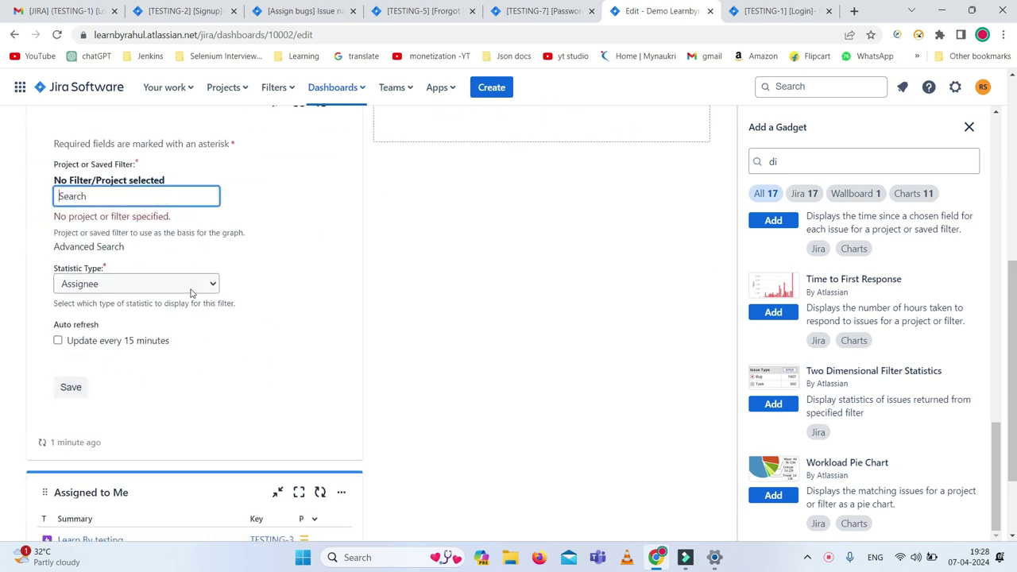
Open the issues behind the Total Unique Issues figure in the statistics table, and return to the dashboard.
scroll(183, 300, "up", 2)
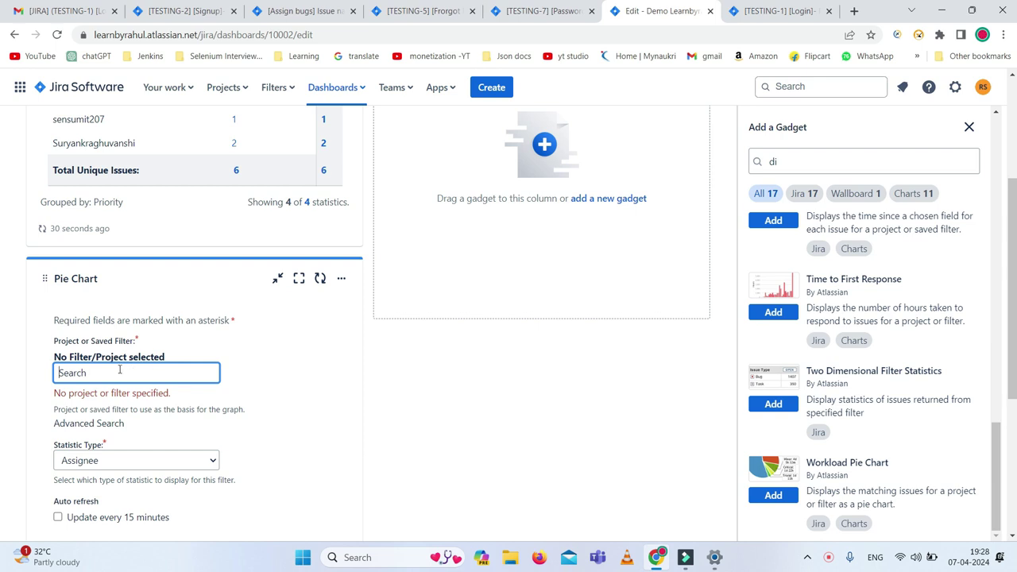
scroll(143, 360, "up", 2)
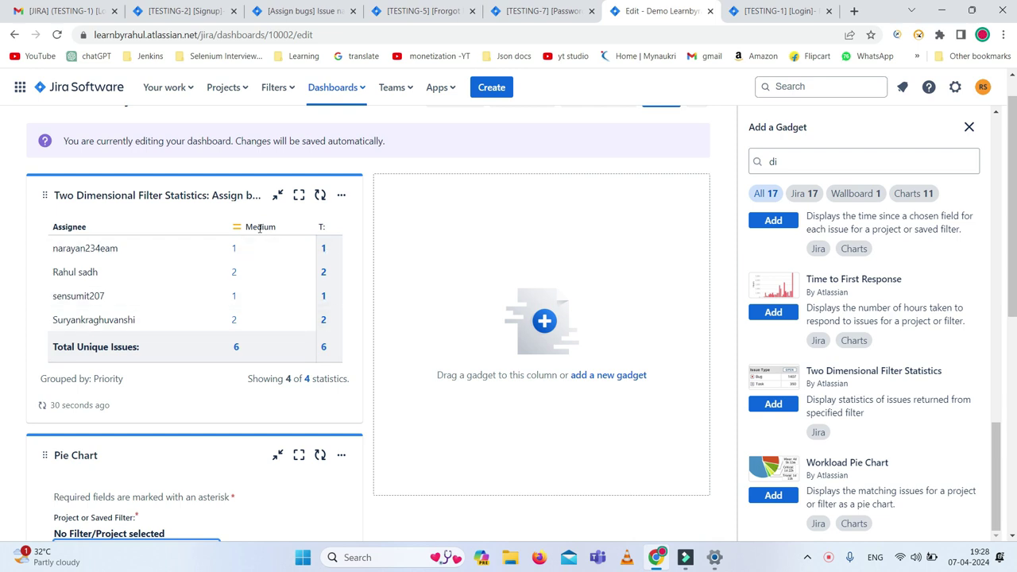
left_click(324, 347)
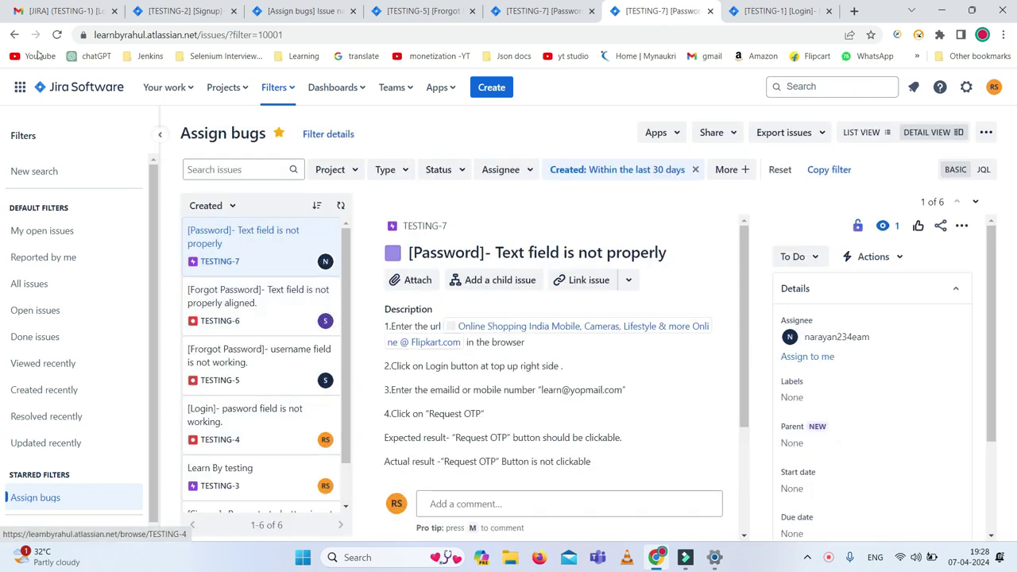
left_click(15, 35)
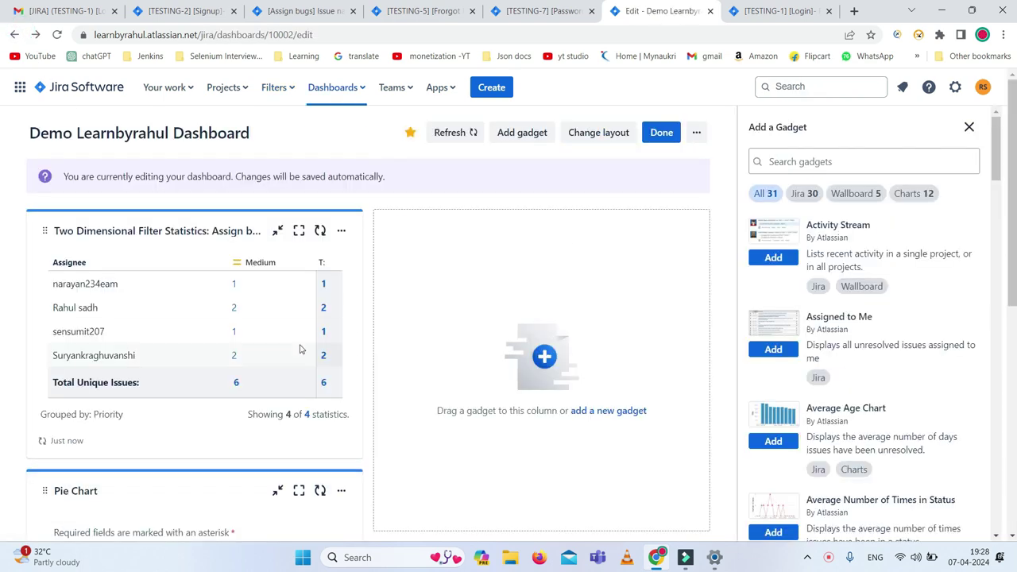
Choose the Learn By Rahul (TESTING) project as the basis for the Pie Chart gadget and save its configuration.
scroll(302, 347, "down", 5)
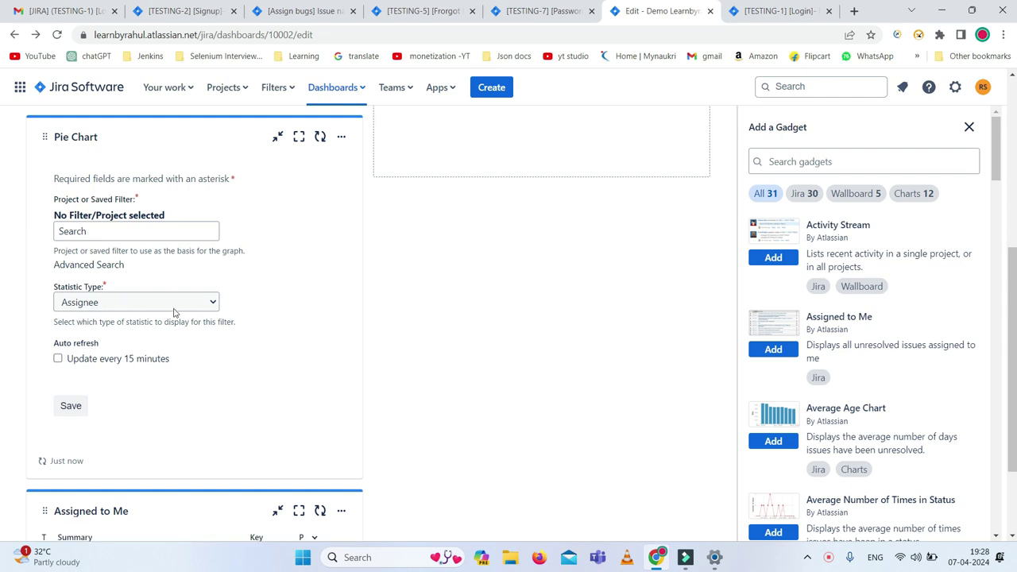
left_click(71, 407)
left_click(152, 231)
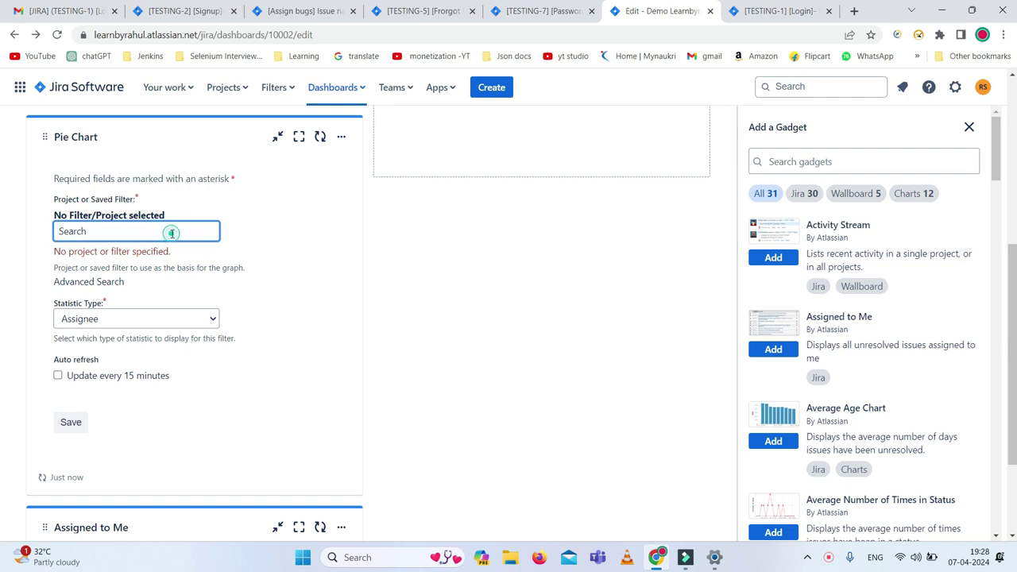
type("t")
key("BackSpace")
type("t")
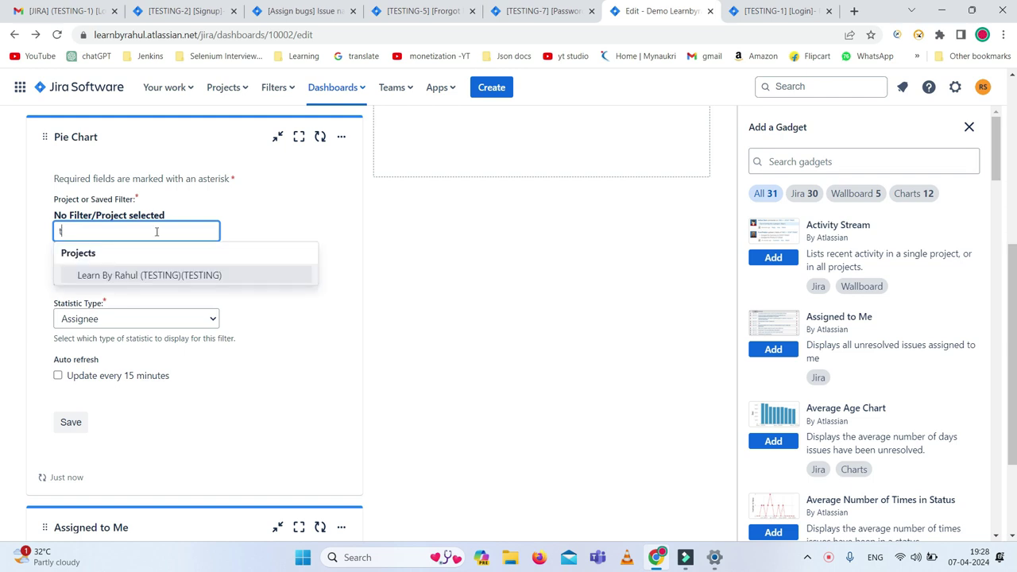
left_click(186, 275)
scroll(135, 318, "down", 1)
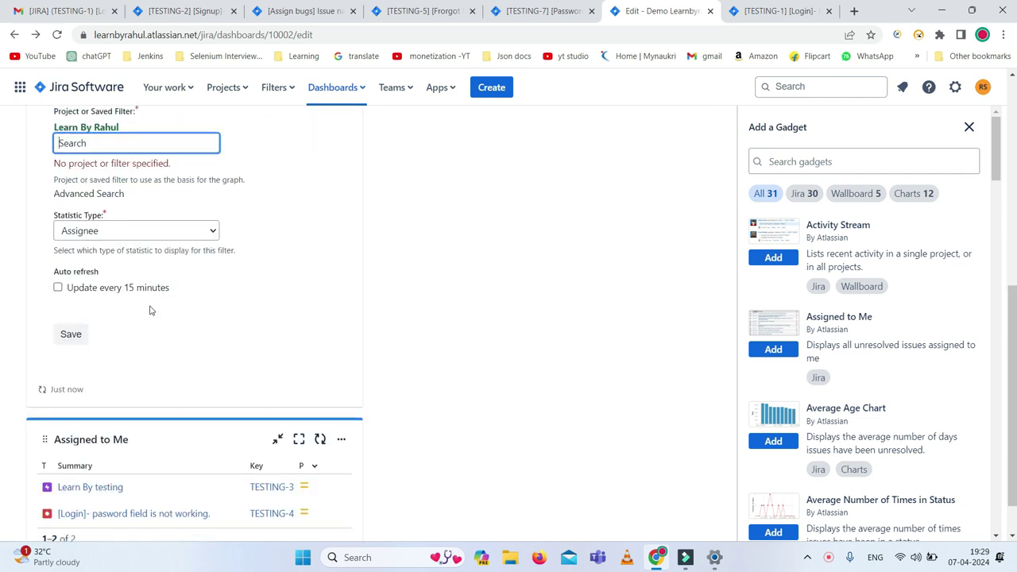
left_click(70, 337)
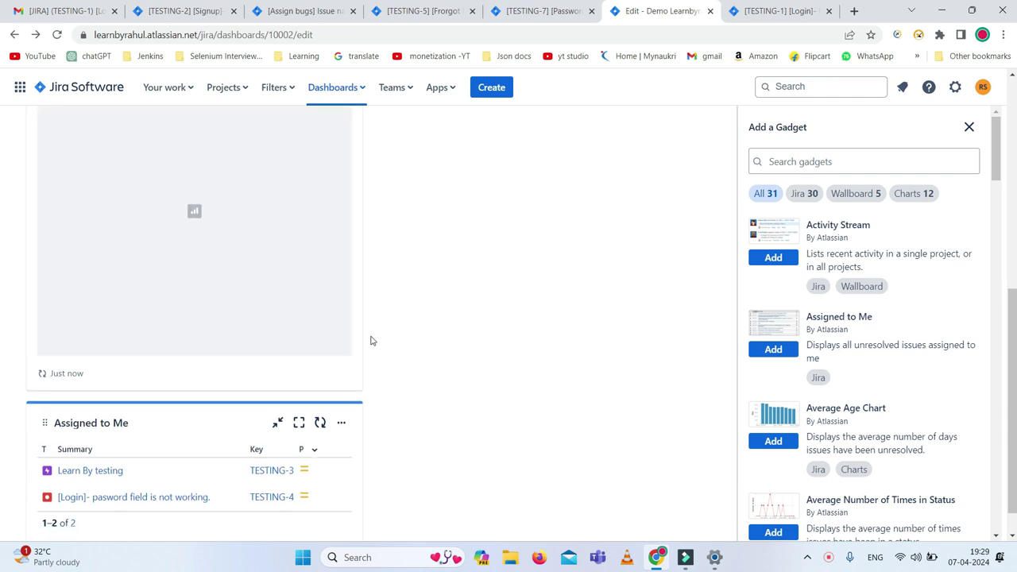
Check the assignee shares in the pie chart, and move the Pie Chart gadget into the dashboard's empty second column.
scroll(291, 341, "up", 3)
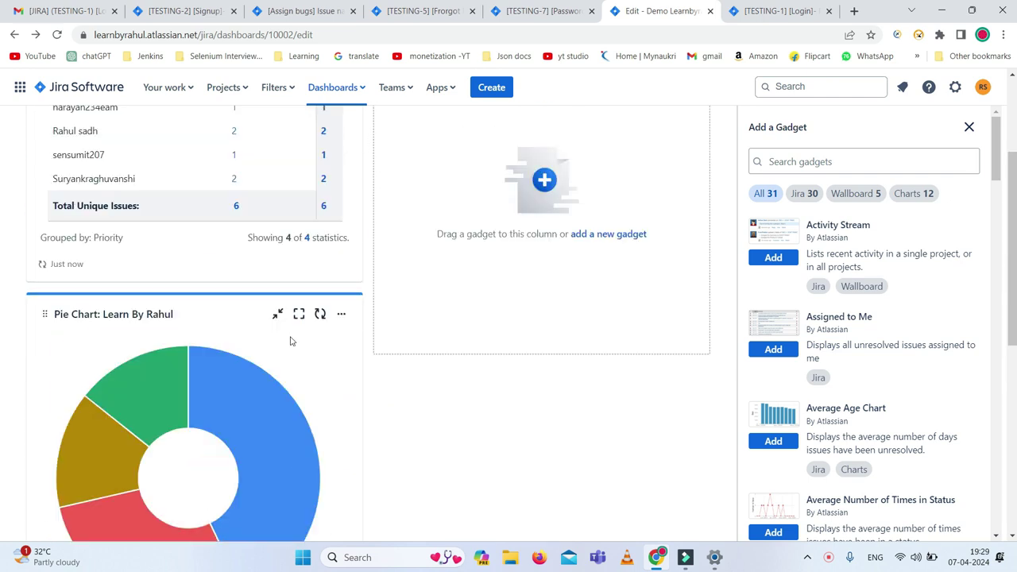
scroll(291, 340, "down", 3)
mouse_move(188, 318)
scroll(291, 352, "up", 5)
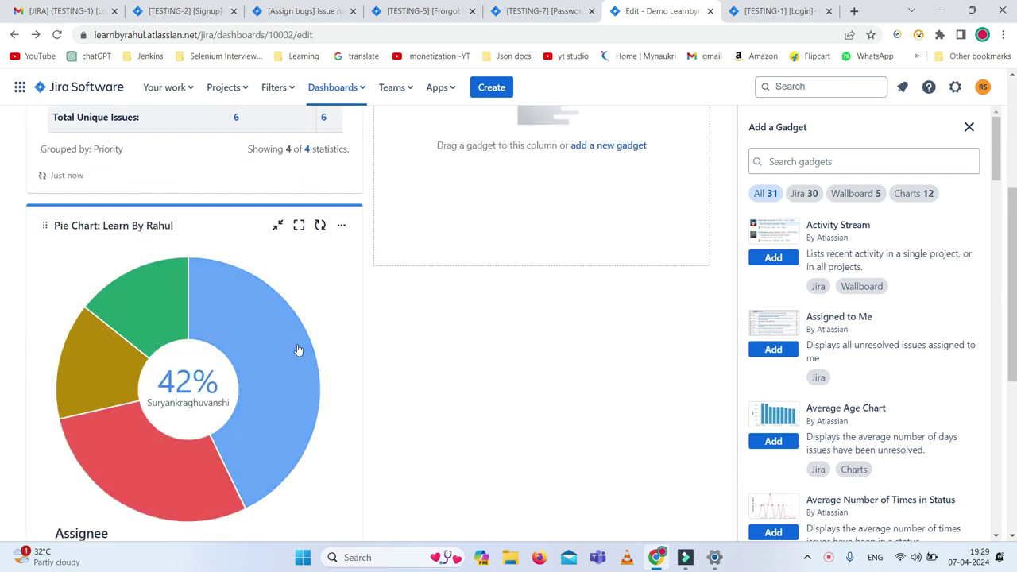
left_click(208, 417)
left_click_drag(228, 415, 577, 211)
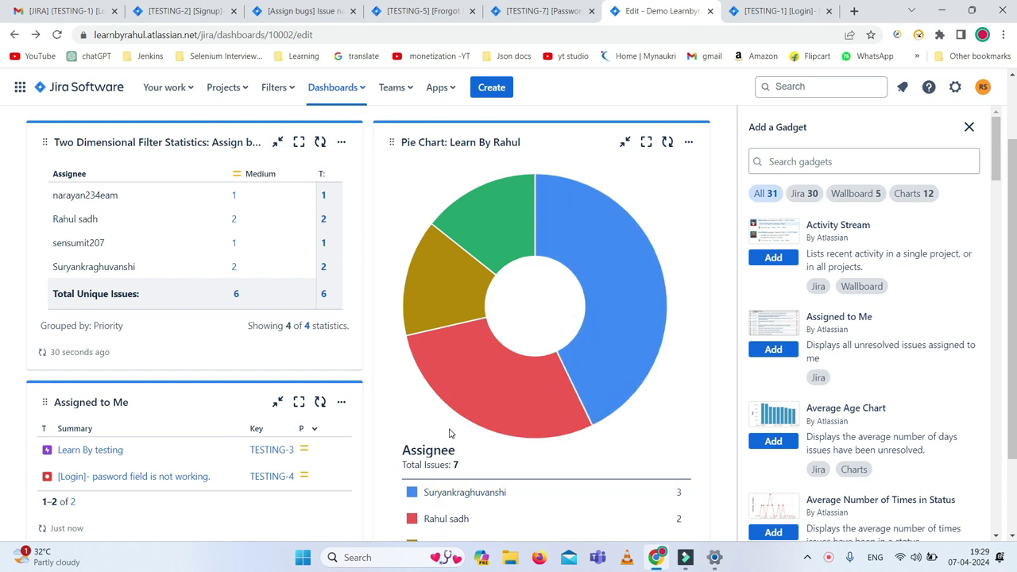
Close the list of available gadgets and look over the arranged dashboard.
left_click(968, 127)
scroll(433, 374, "down", 2)
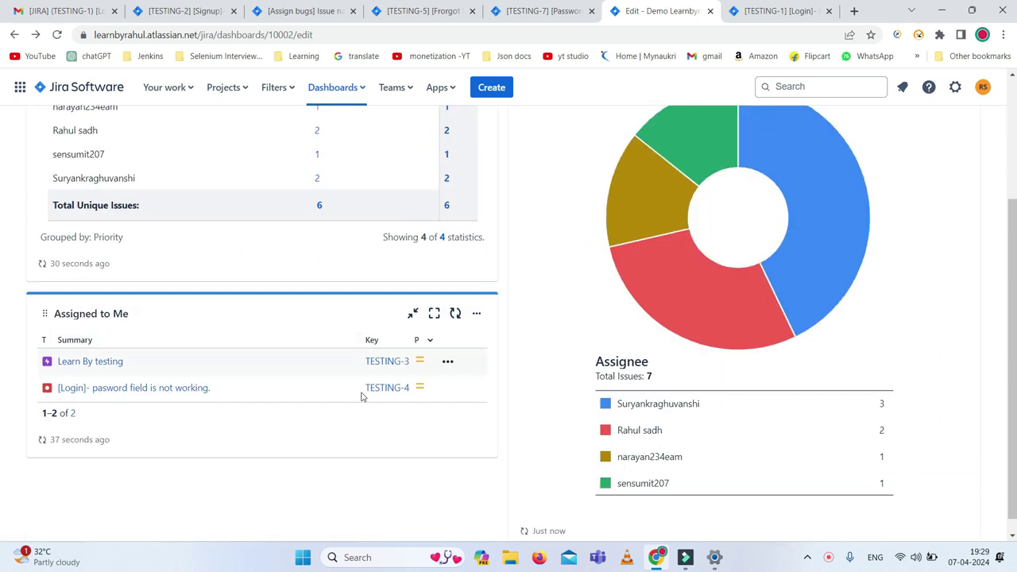
scroll(409, 405, "up", 2)
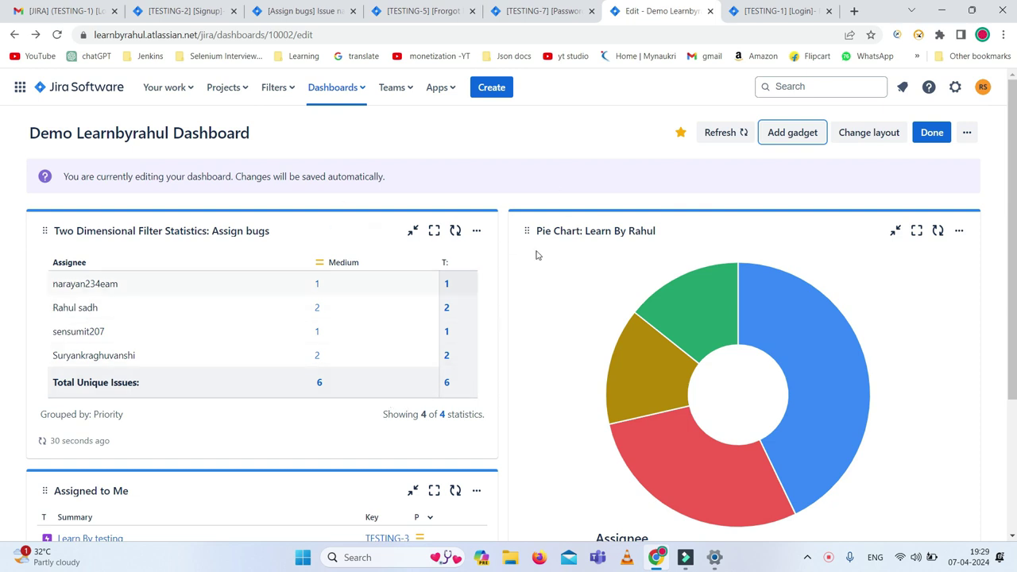